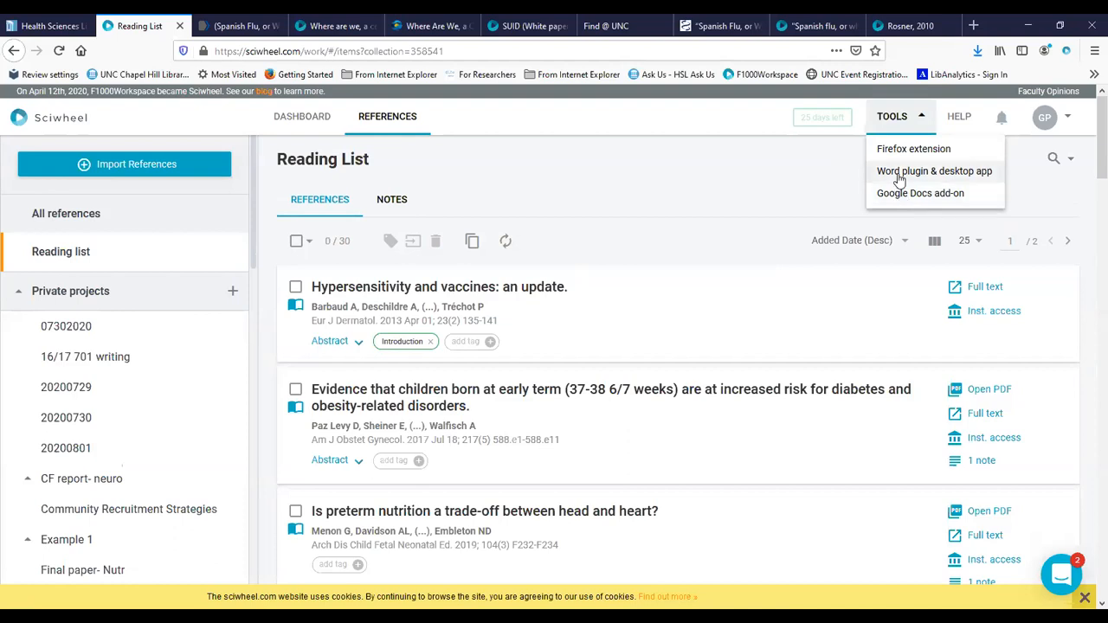
# Step: Open the Word plugin & desktop app page and view the Sciwheel PC installer download and its instructions
pyautogui.click(898, 173)
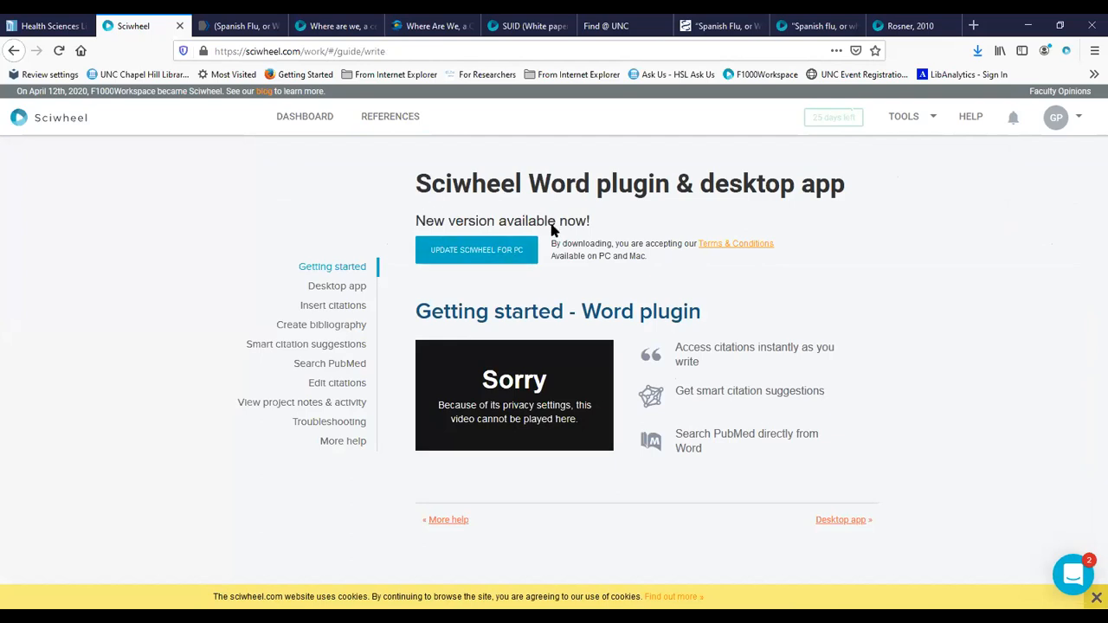
pyautogui.click(422, 251)
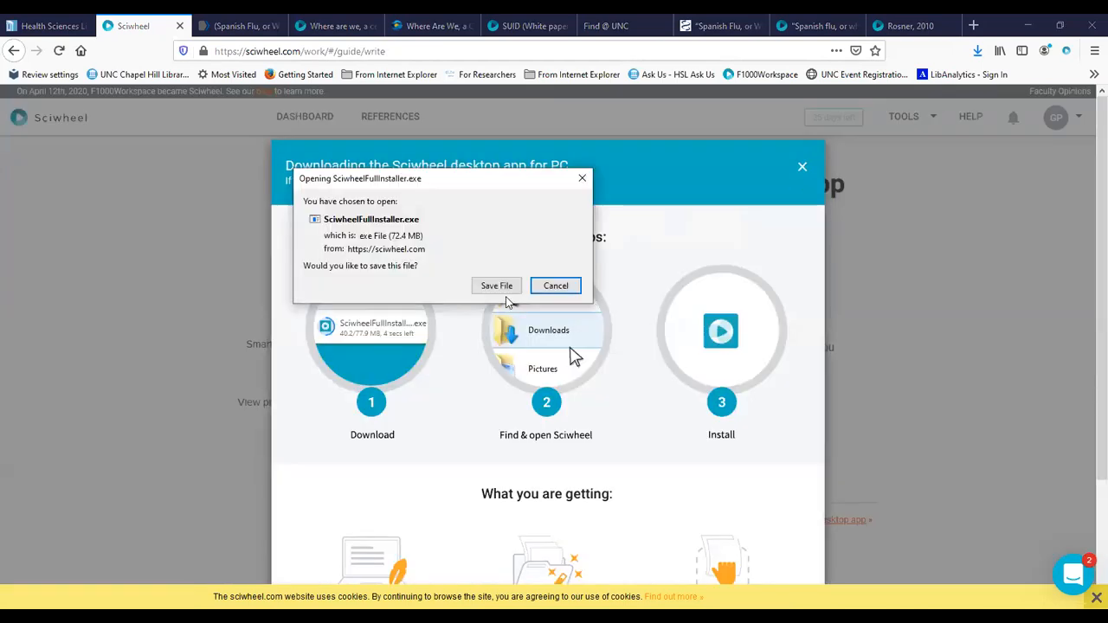
pyautogui.click(655, 378)
pyautogui.scroll(-2, 655, 378)
pyautogui.scroll(2, 803, 170)
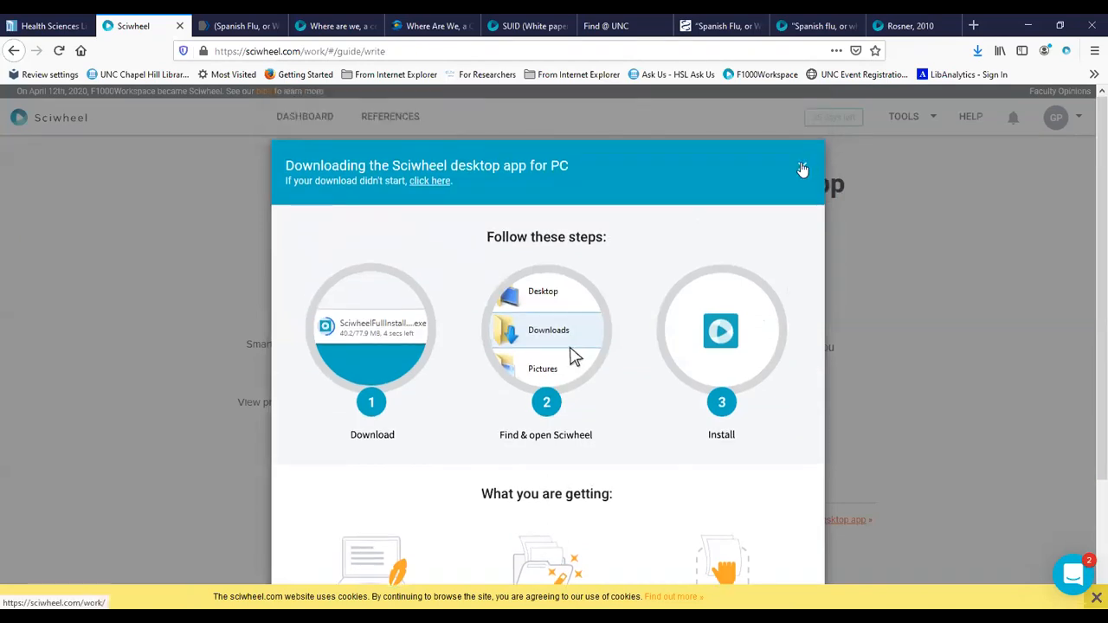
pyautogui.click(803, 170)
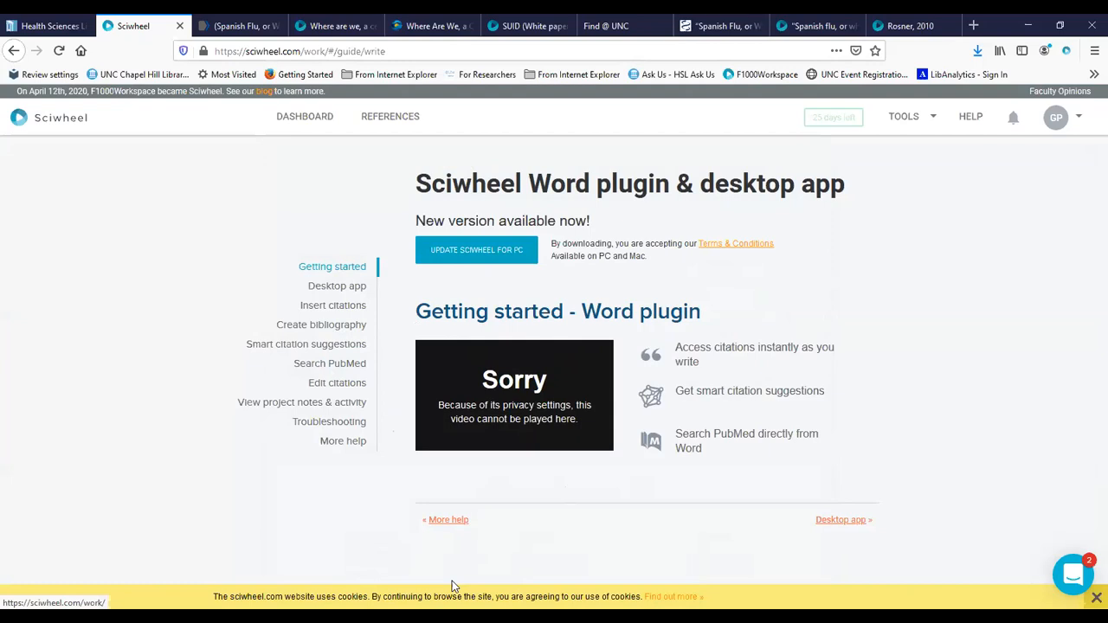
# Step: Switch to the blank Word document, write "I want to cite this ." and place the cursor just before the period
pyautogui.click(816, 511)
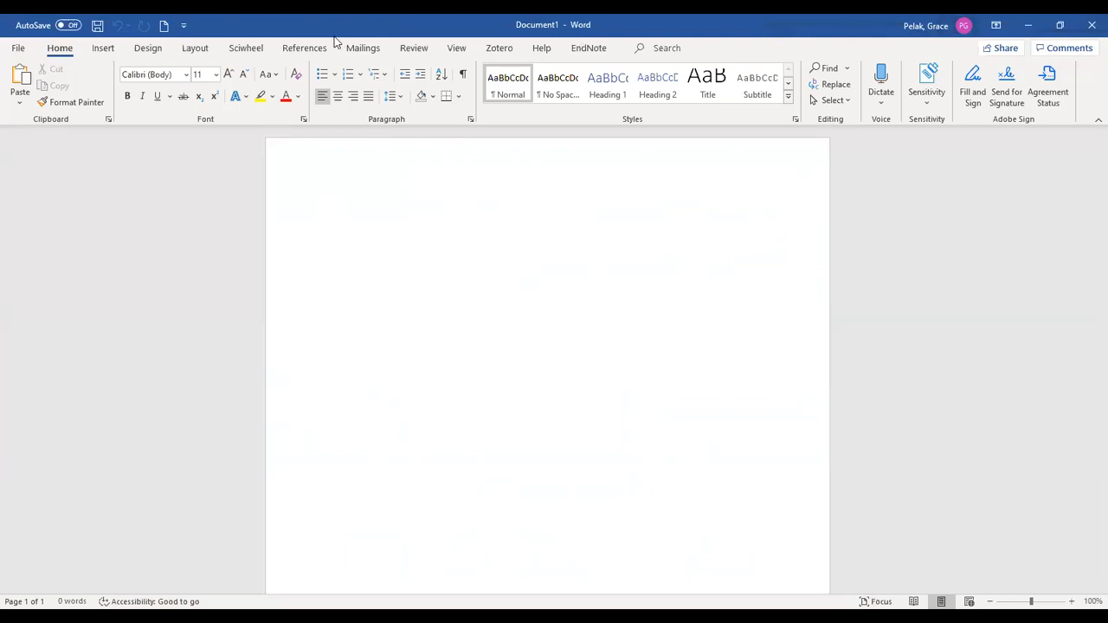
pyautogui.click(239, 49)
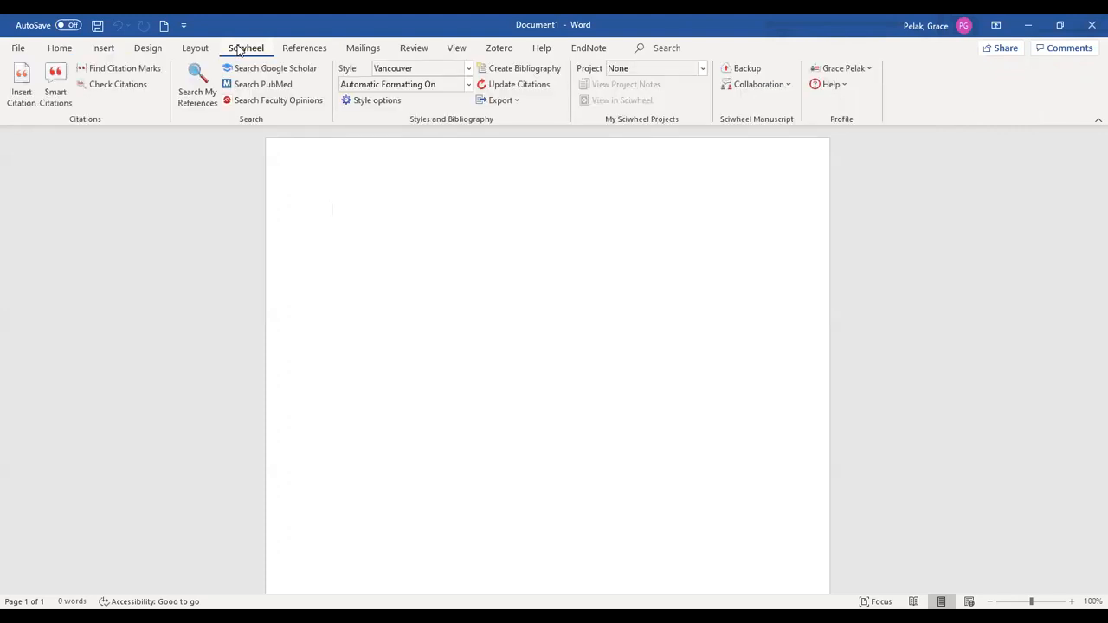
pyautogui.write('The')
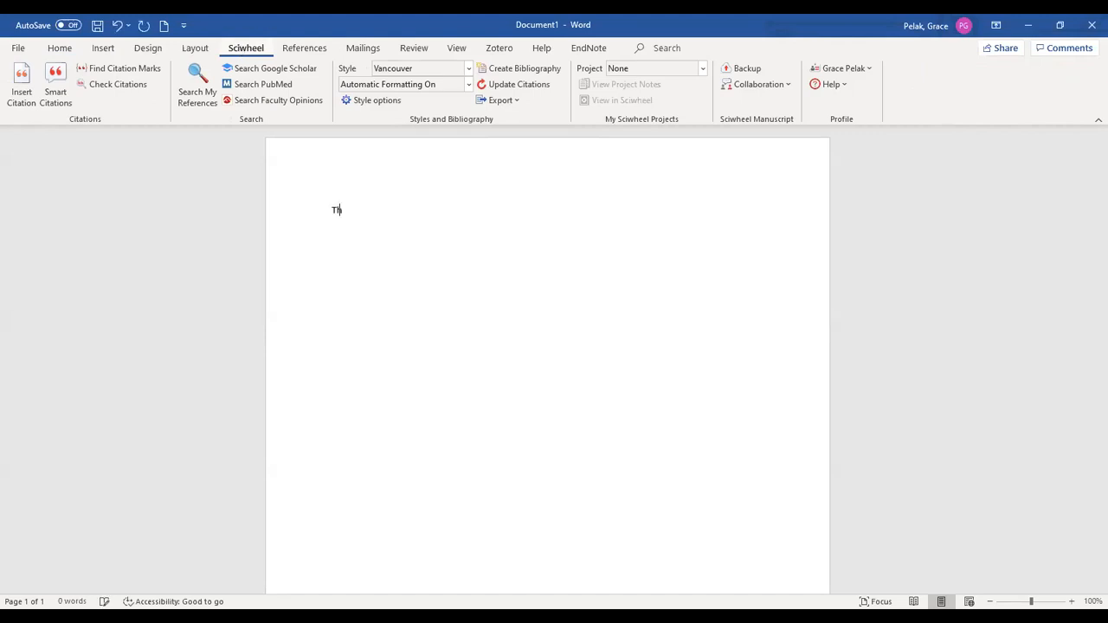
pyautogui.press('BackSpace')
pyautogui.press('BackSpace')
pyautogui.press('BackSpace')
pyautogui.write('I want to v')
pyautogui.press('BackSpace')
pyautogui.write('cite this.')
pyautogui.press('Left')
pyautogui.press('Left')
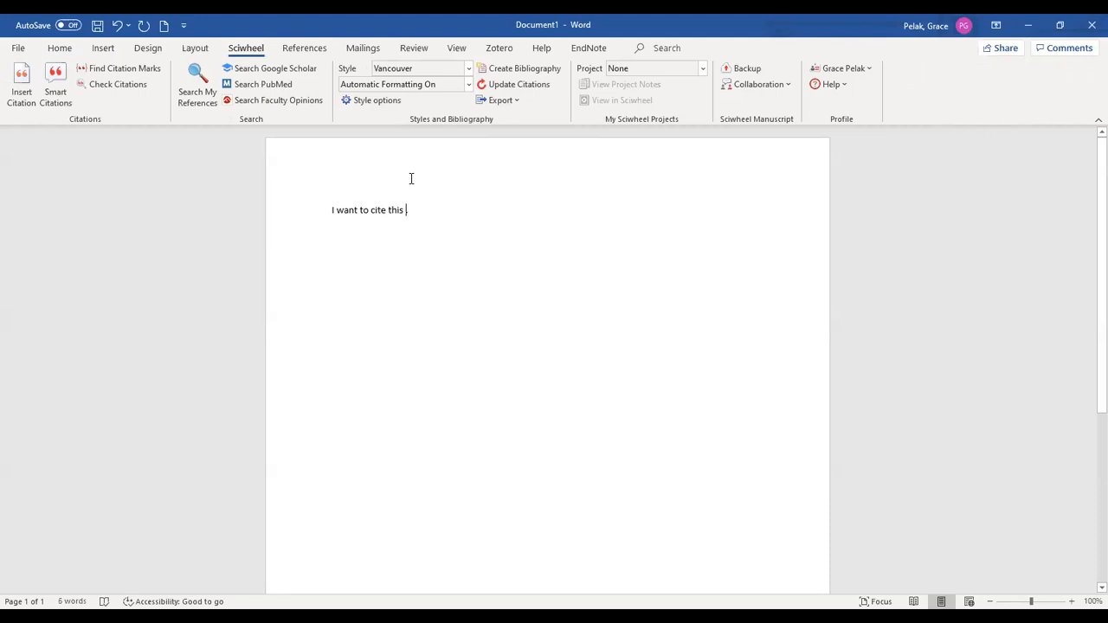
# Step: Start inserting a Sciwheel citation and select the 2019 reference 'The "Motor of the Day"' about breakfast
pyautogui.click(18, 84)
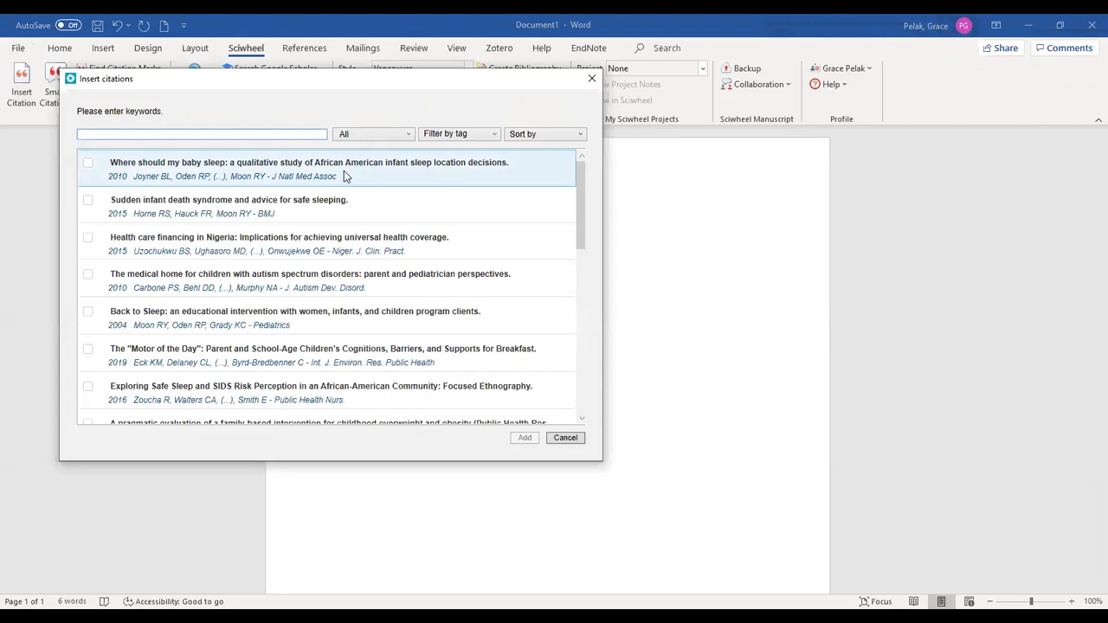
pyautogui.scroll(-2, 91, 309)
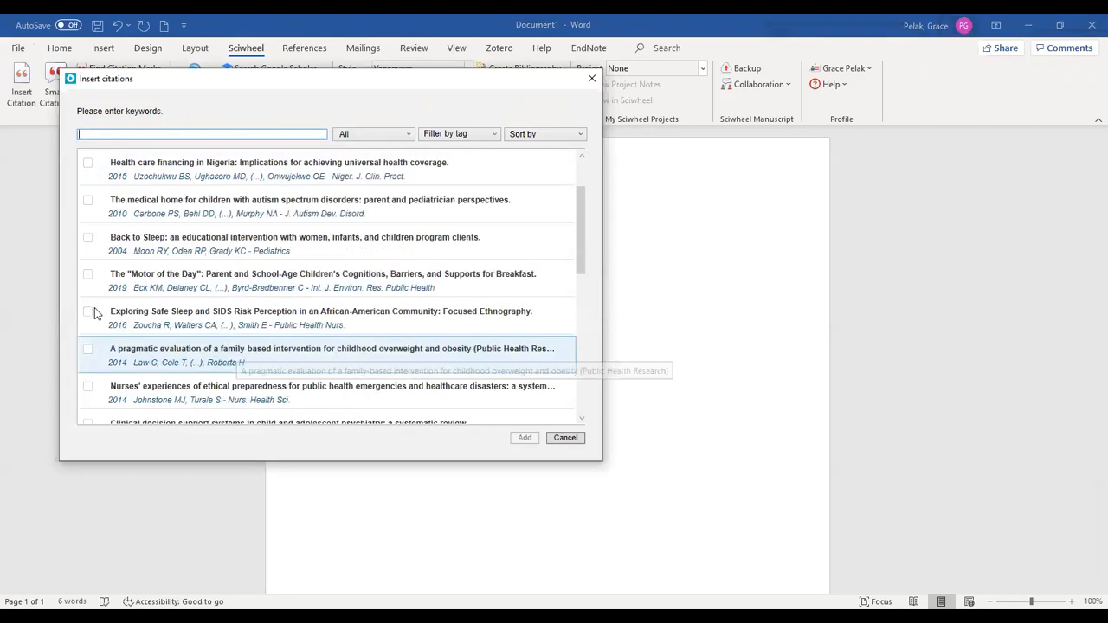
pyautogui.click(91, 289)
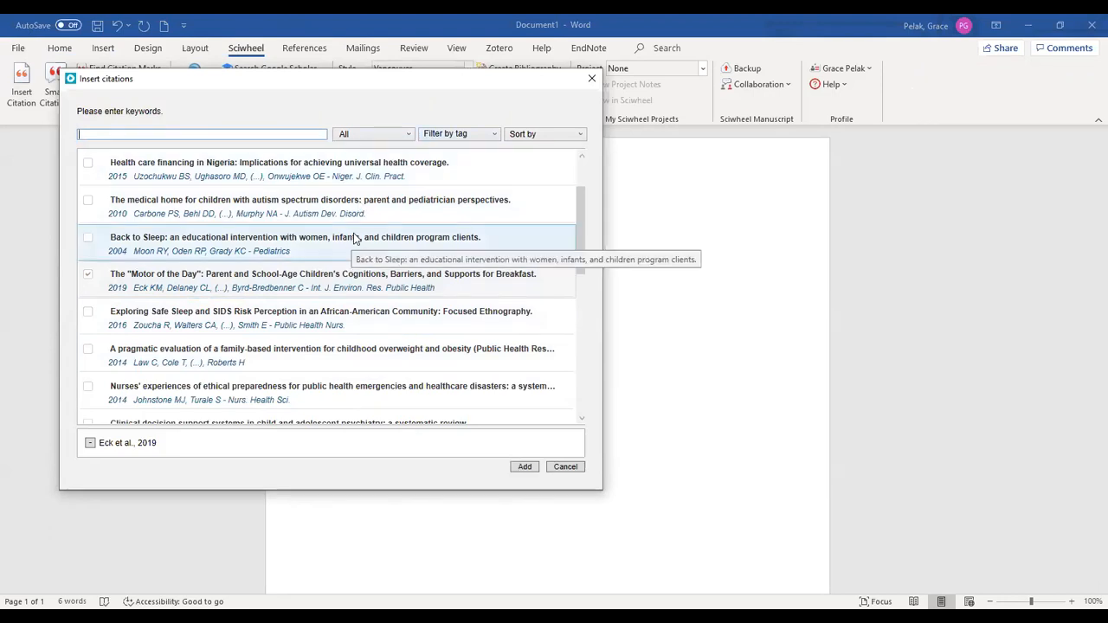
# Step: Examine the project filters, tag filters and sort options available for the reference list
pyautogui.click(375, 136)
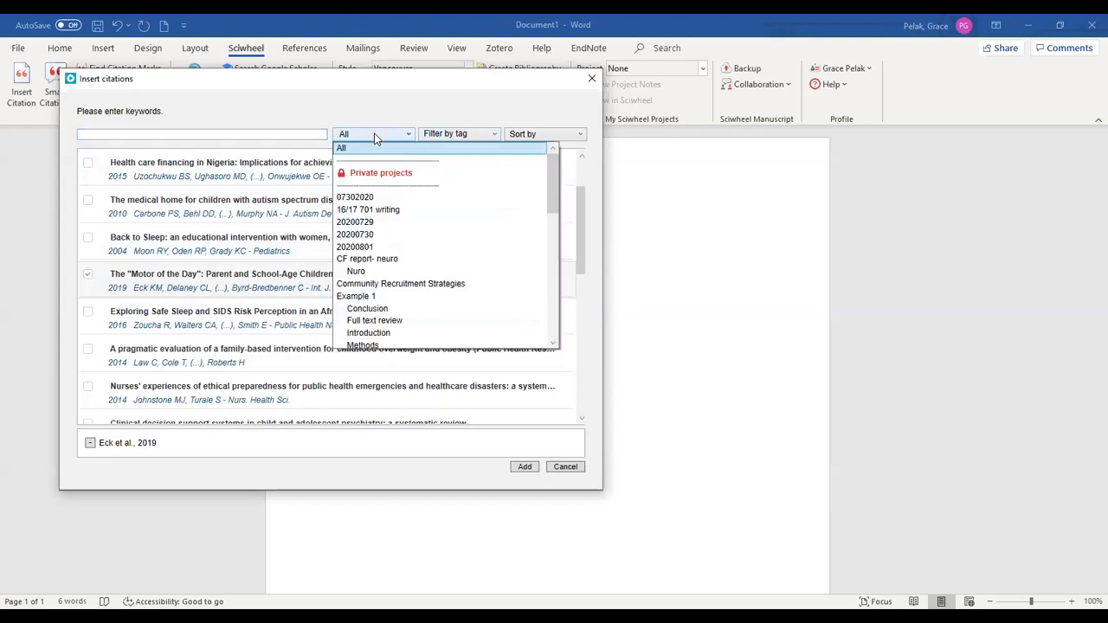
pyautogui.scroll(-6, 364, 247)
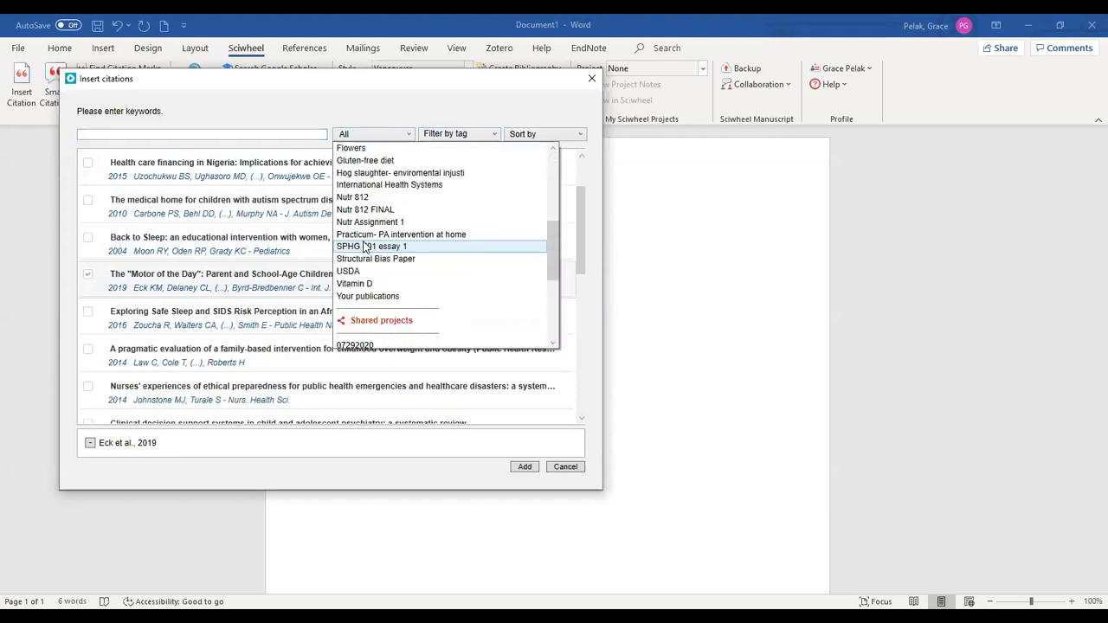
pyautogui.scroll(-4, 364, 247)
pyautogui.scroll(1, 363, 247)
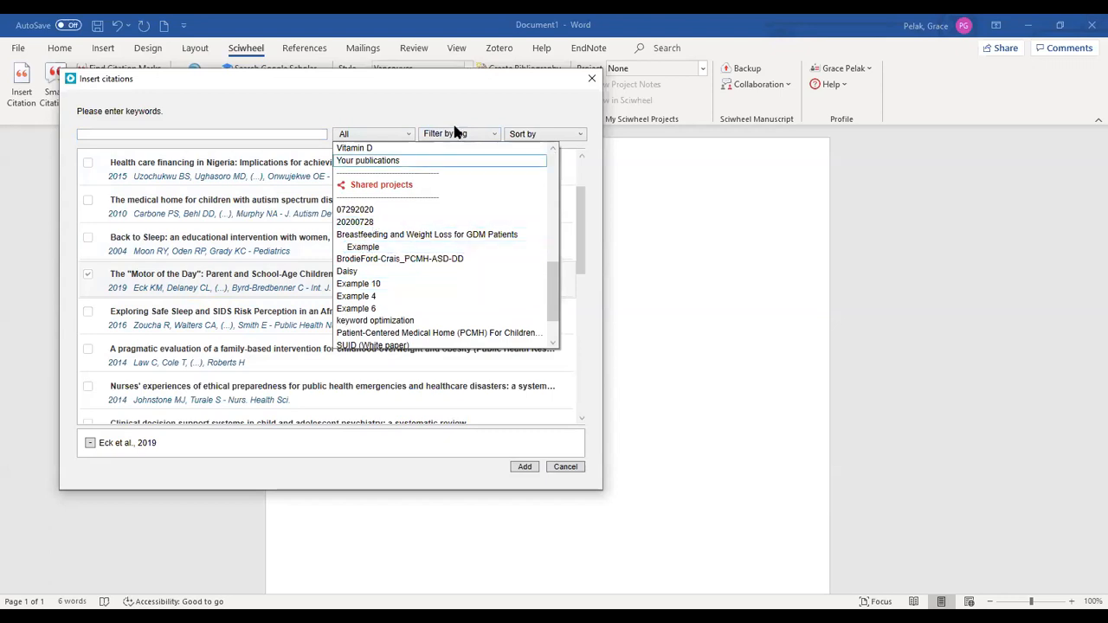
pyautogui.click(455, 134)
pyautogui.click(452, 135)
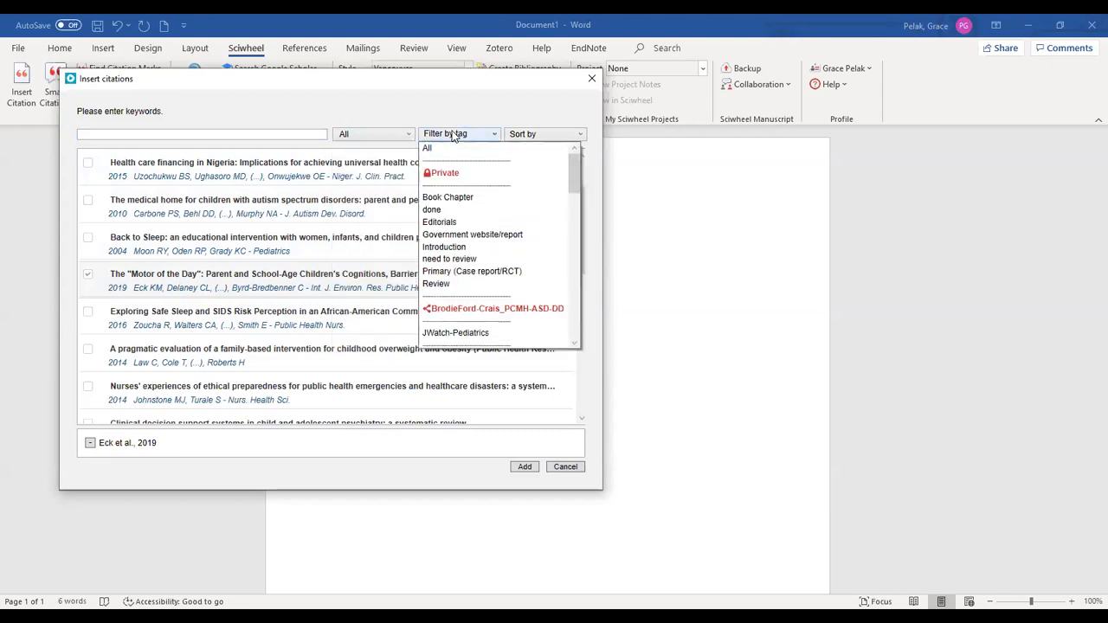
pyautogui.click(514, 137)
pyautogui.click(514, 136)
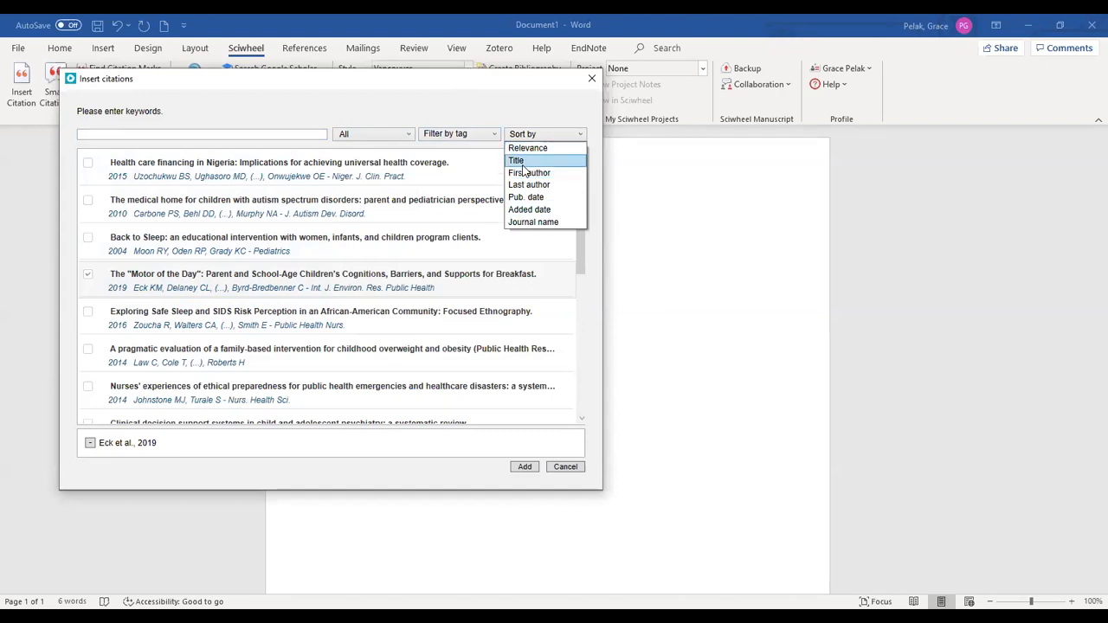
# Step: Add the 'Exploring Safe Sleep and SIDS Risk Perception' reference to the citation selection and remove it again
pyautogui.click(89, 275)
pyautogui.click(88, 312)
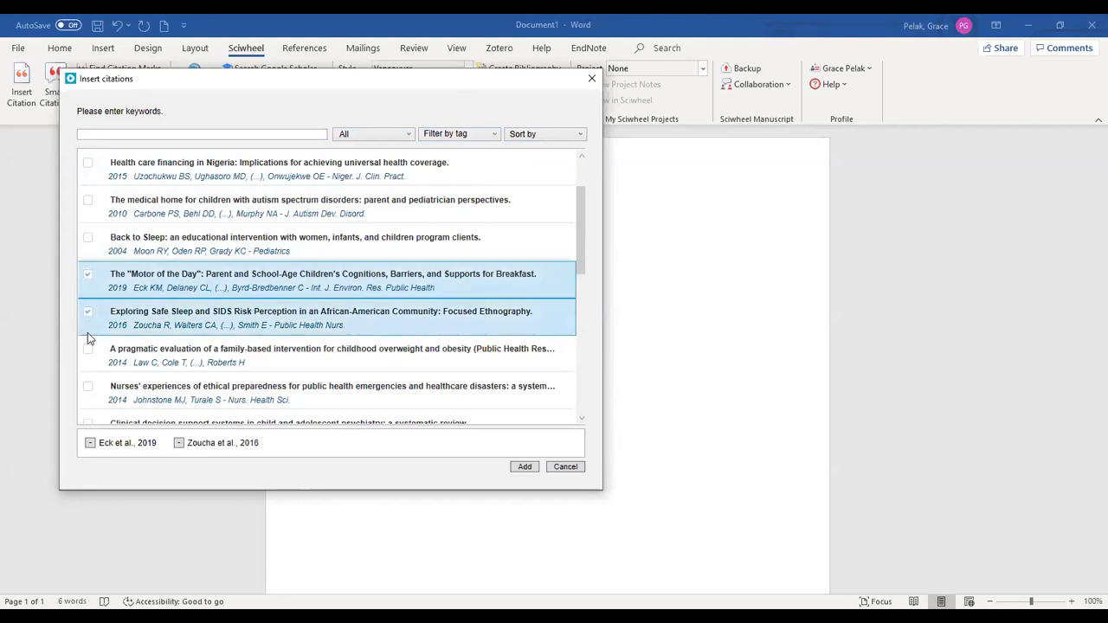
pyautogui.click(179, 444)
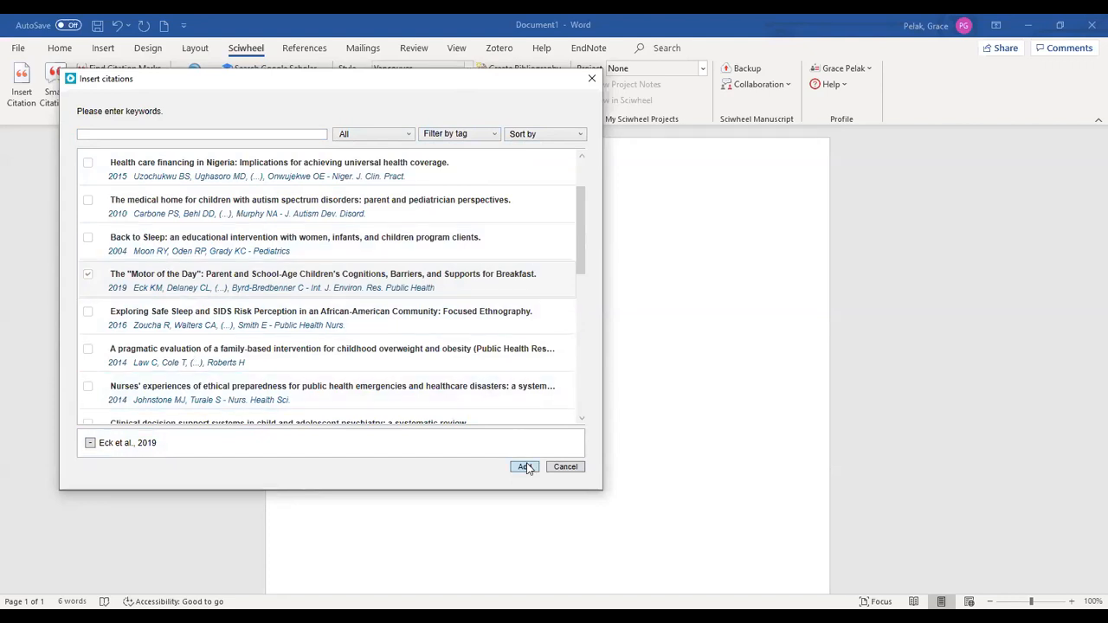
# Step: Insert the selected citation before the period and look through the rest of the page for a bibliography
pyautogui.click(524, 467)
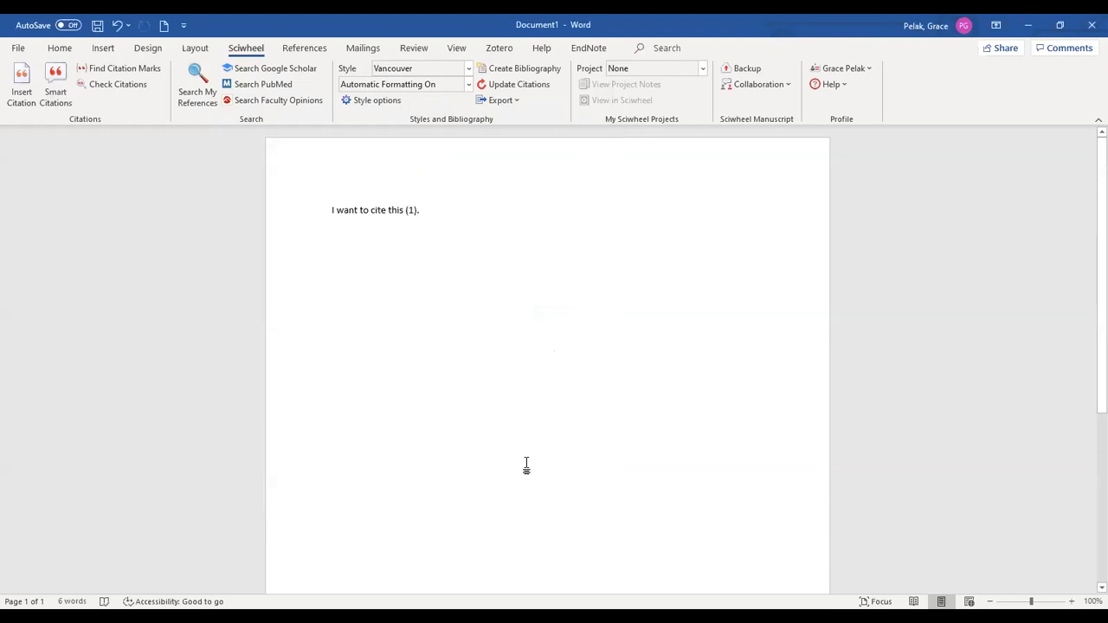
pyautogui.scroll(-4, 527, 466)
pyautogui.scroll(3, 526, 465)
pyautogui.scroll(1, 526, 465)
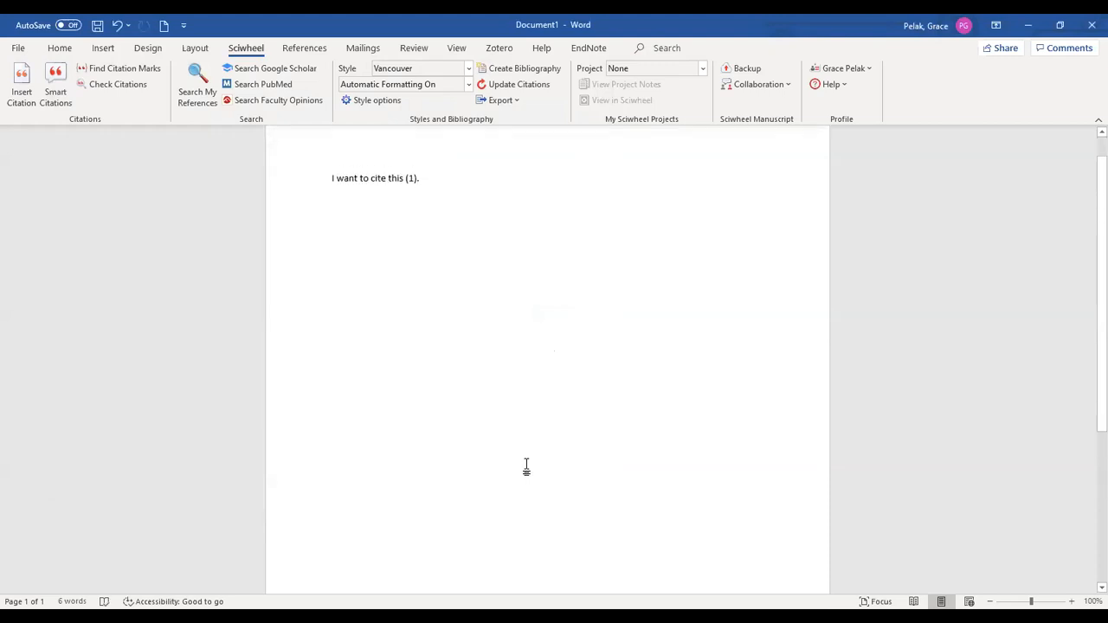
pyautogui.write('.')
pyautogui.scroll(-2, 404, 213)
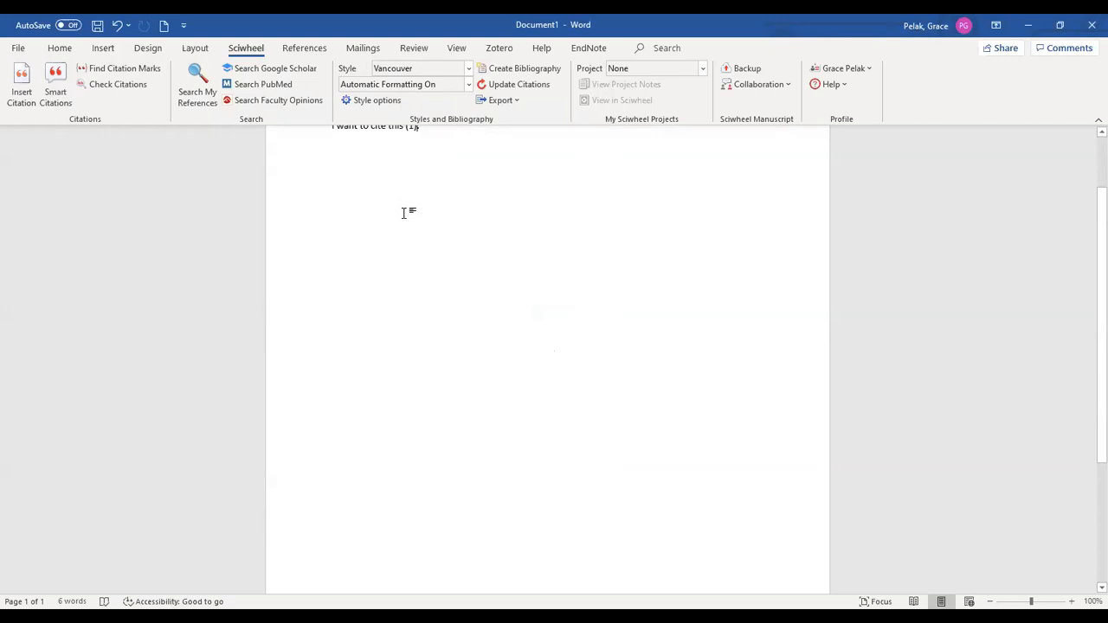
pyautogui.scroll(-5, 403, 213)
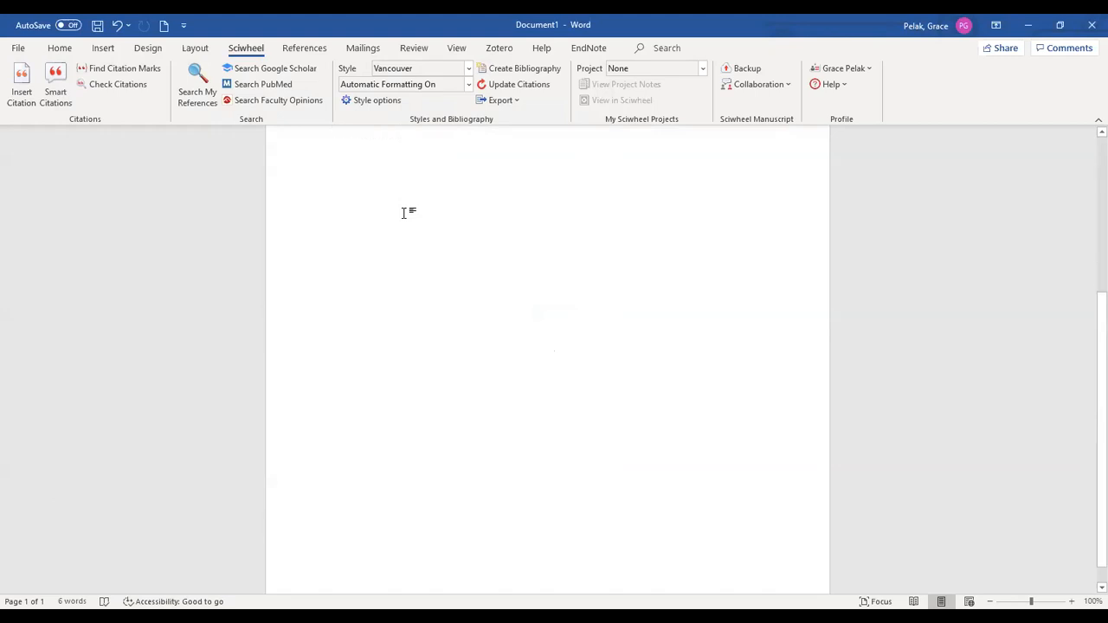
pyautogui.scroll(7, 403, 213)
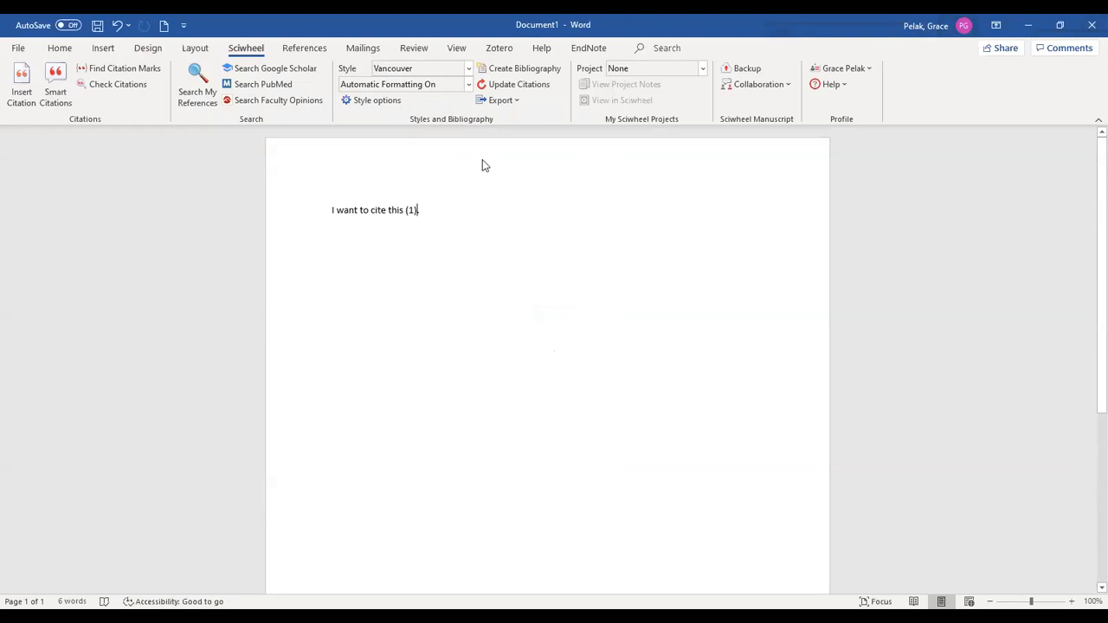
# Step: Create a Sciwheel bibliography at the end of the document and review its entry
pyautogui.click(490, 69)
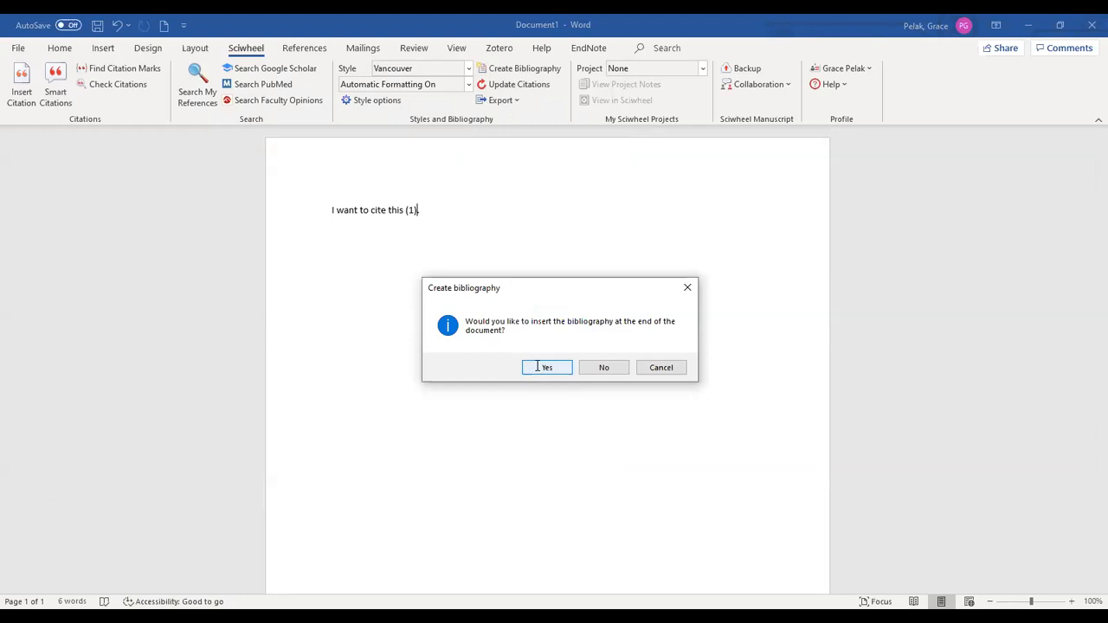
pyautogui.click(540, 368)
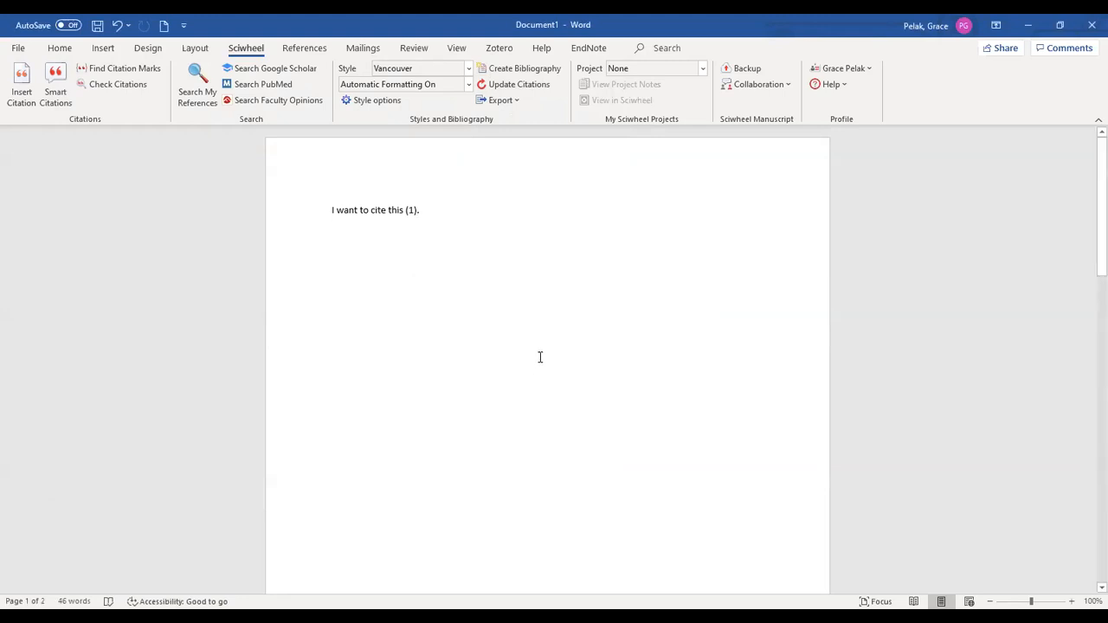
pyautogui.scroll(-1, 540, 358)
pyautogui.scroll(-15, 541, 358)
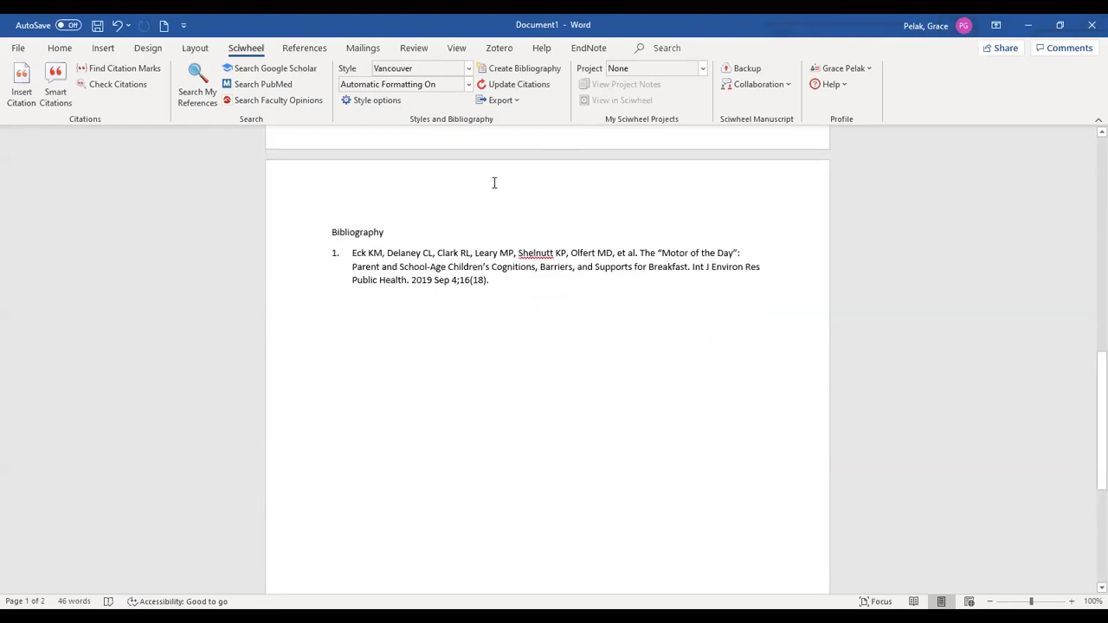
pyautogui.scroll(10, 516, 285)
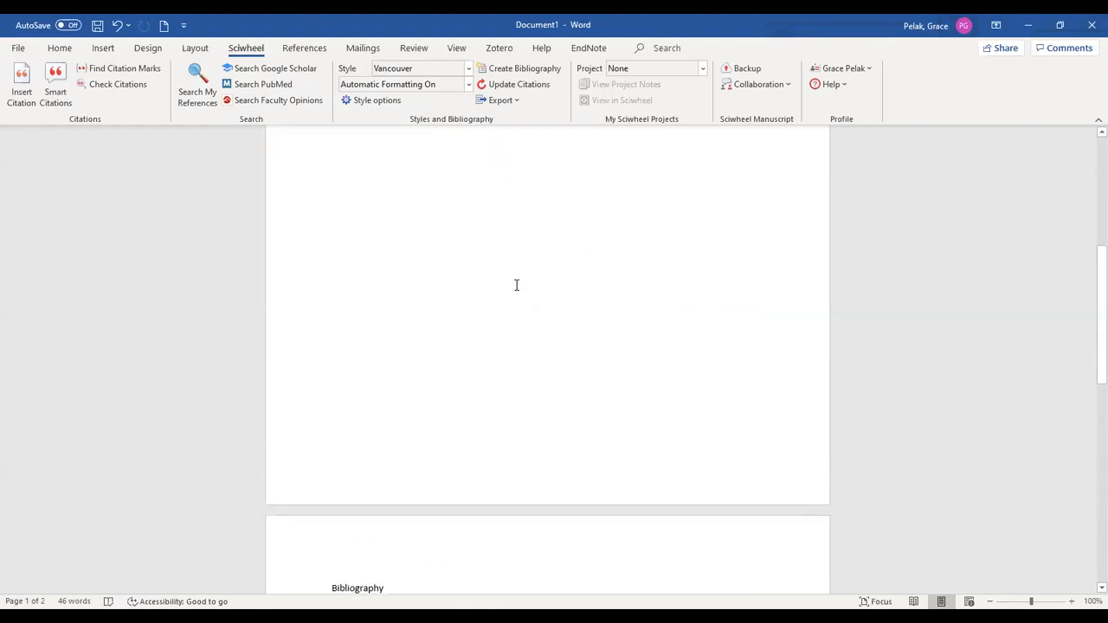
pyautogui.scroll(3, 516, 284)
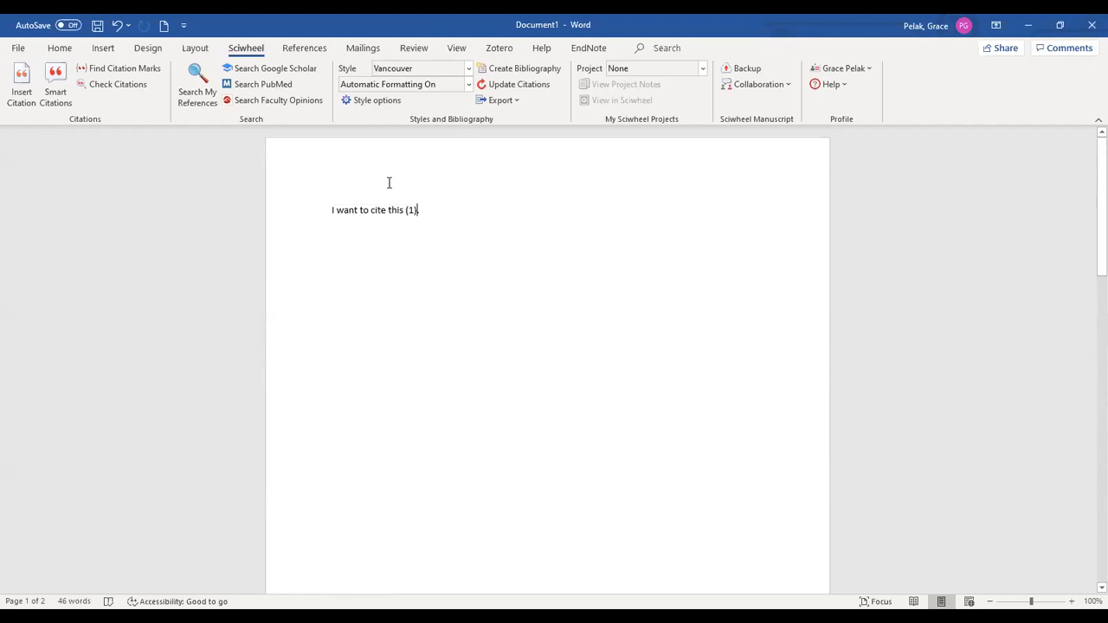
# Step: Change the citation style to American Psychological Association (APA) and check the reformatted citation and bibliography
pyautogui.click(415, 75)
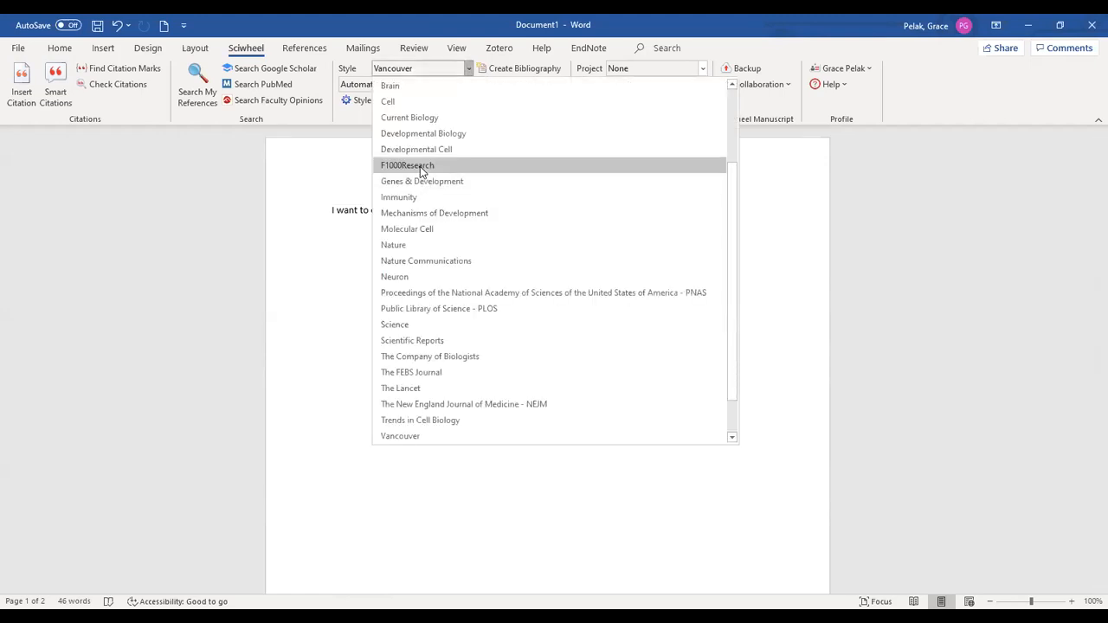
pyautogui.scroll(2, 419, 171)
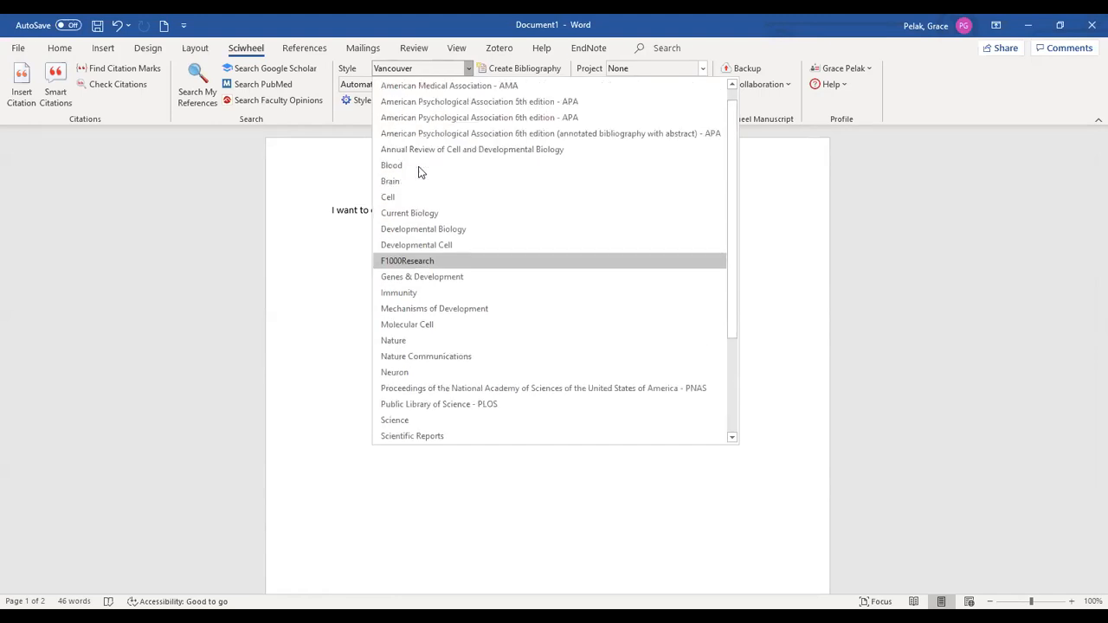
pyautogui.click(434, 107)
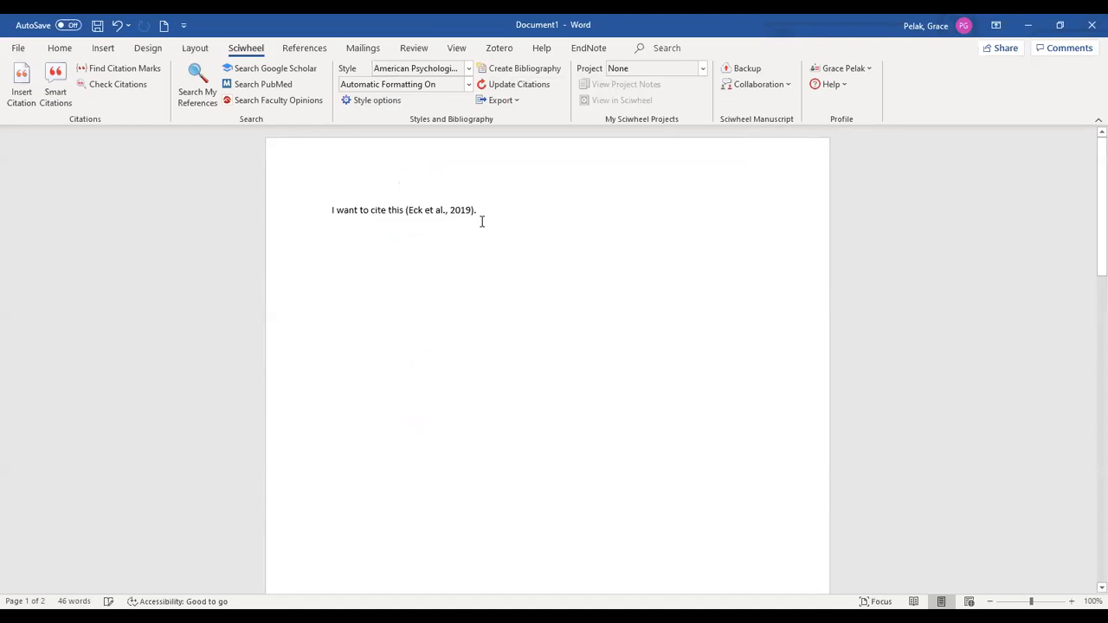
pyautogui.scroll(-5, 480, 218)
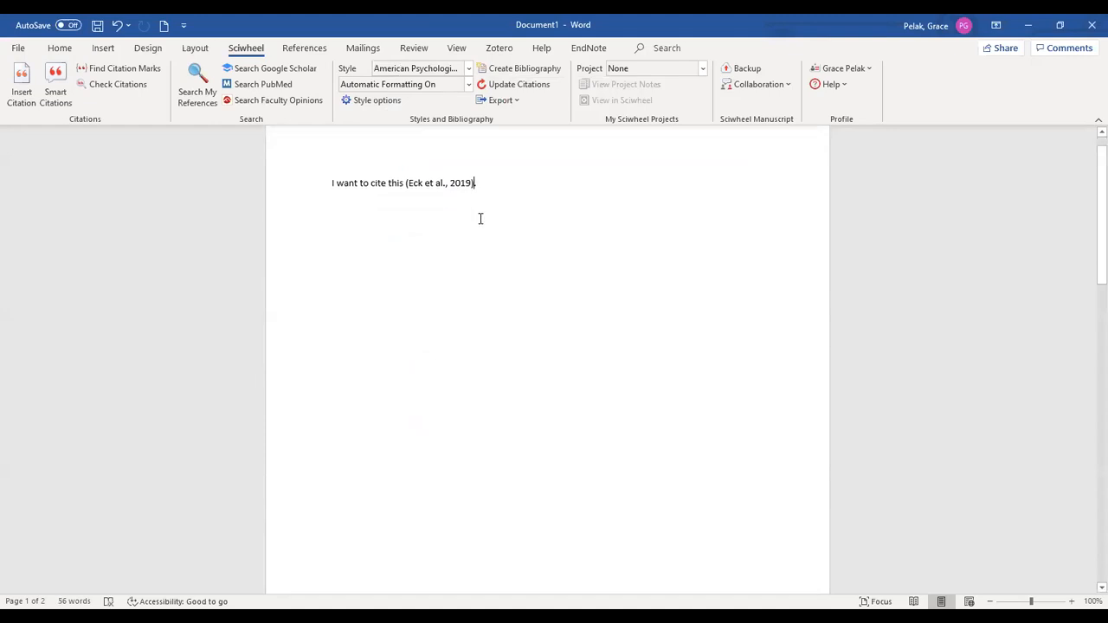
pyautogui.scroll(-5, 481, 218)
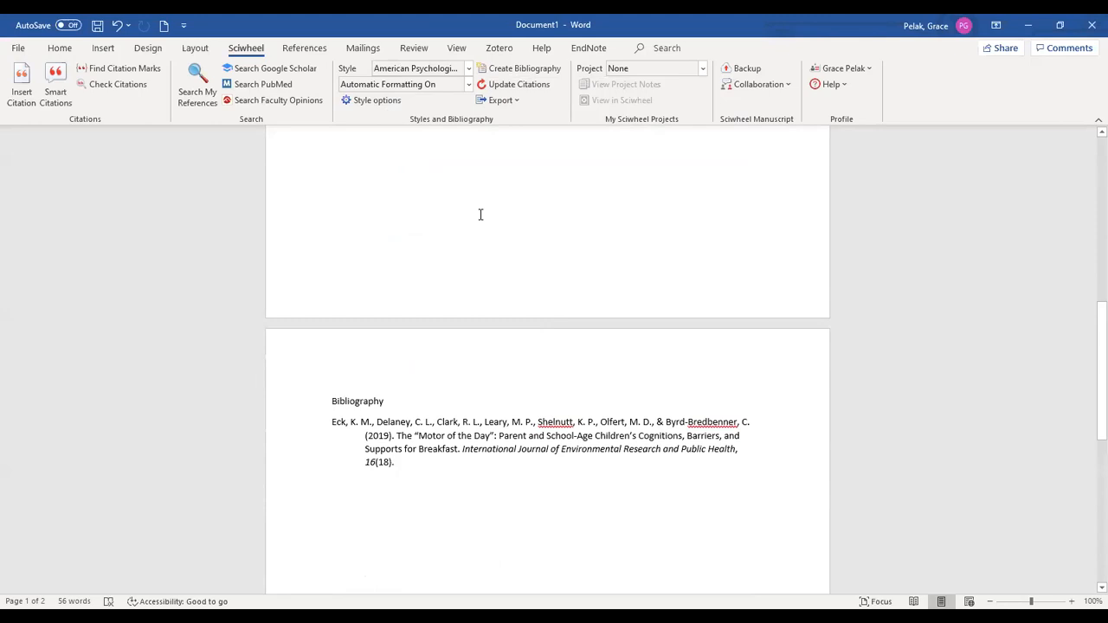
# Step: Add a second sentence reading "And cite." after the existing in-text citation on page one
pyautogui.scroll(10, 480, 214)
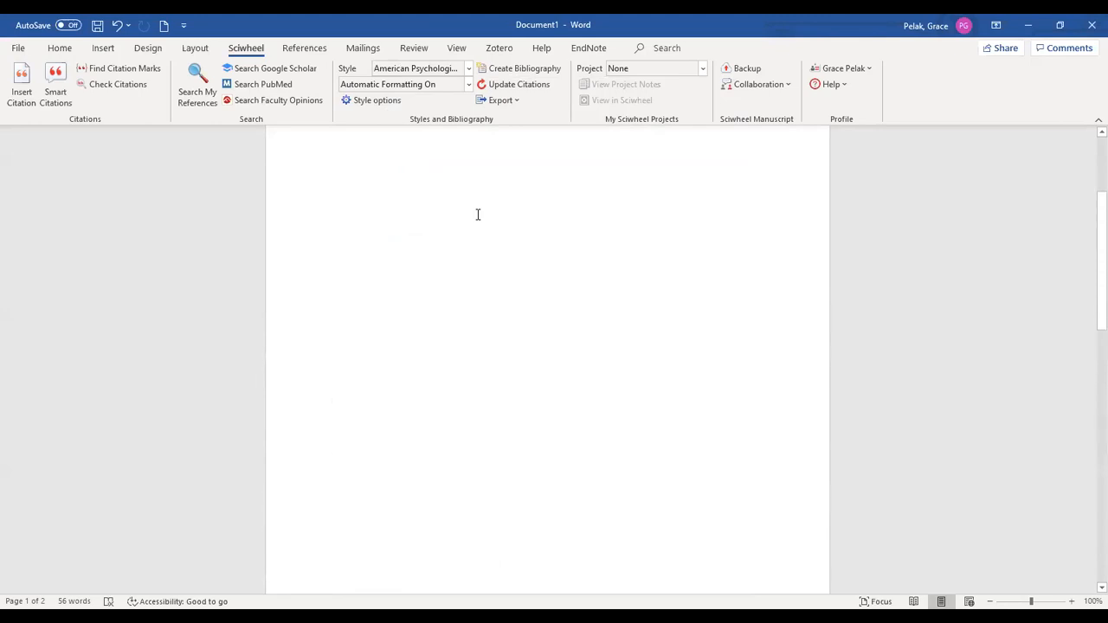
pyautogui.write('.  And ')
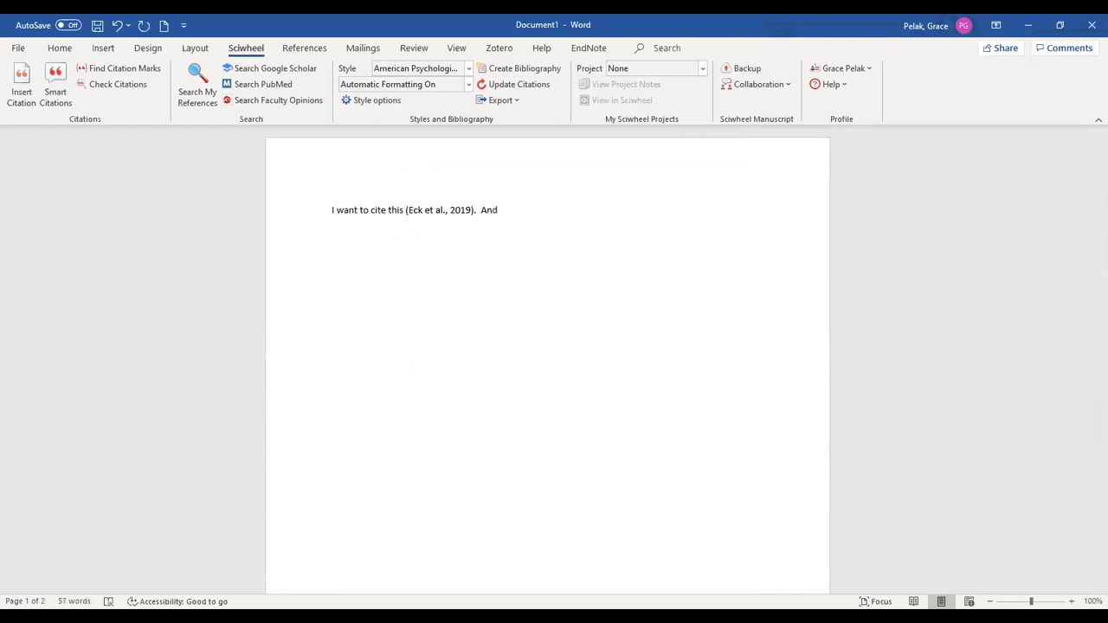
pyautogui.write('cite.')
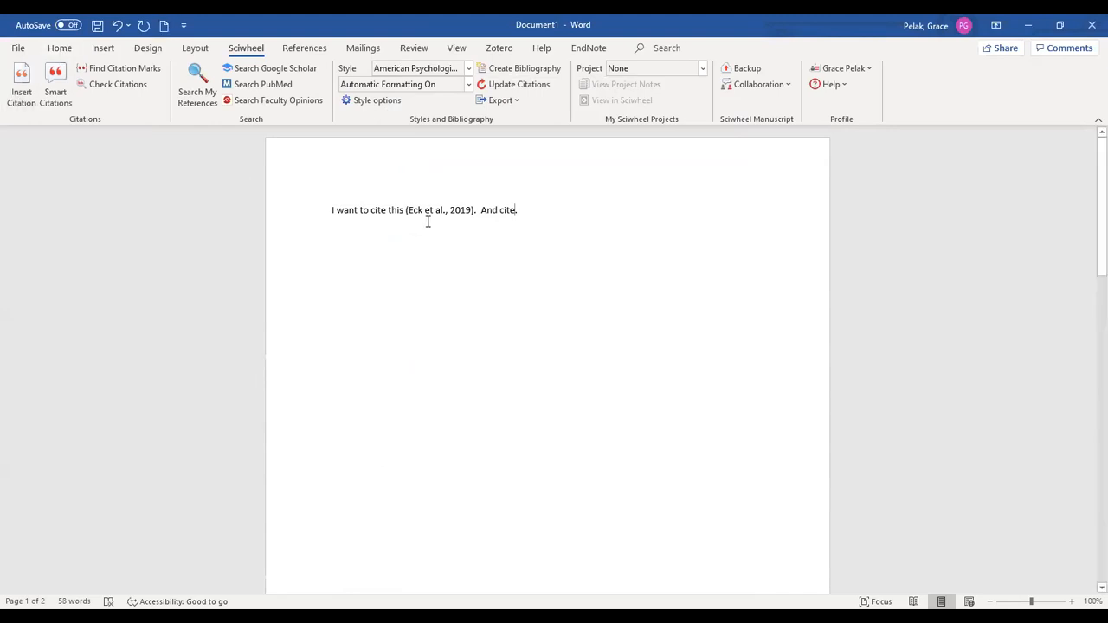
# Step: Edit the existing citation, replacing the "Motor of the Day" reference with "Back to Sleep" and "The medical home for children with autism spectrum disorders"
pyautogui.click(427, 211)
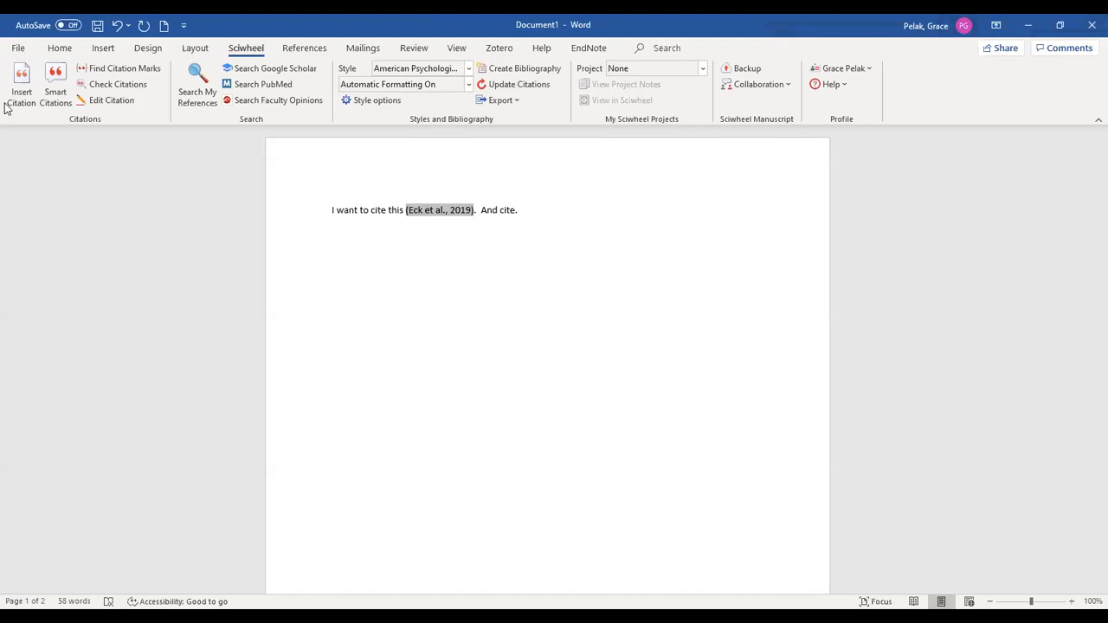
pyautogui.click(464, 229)
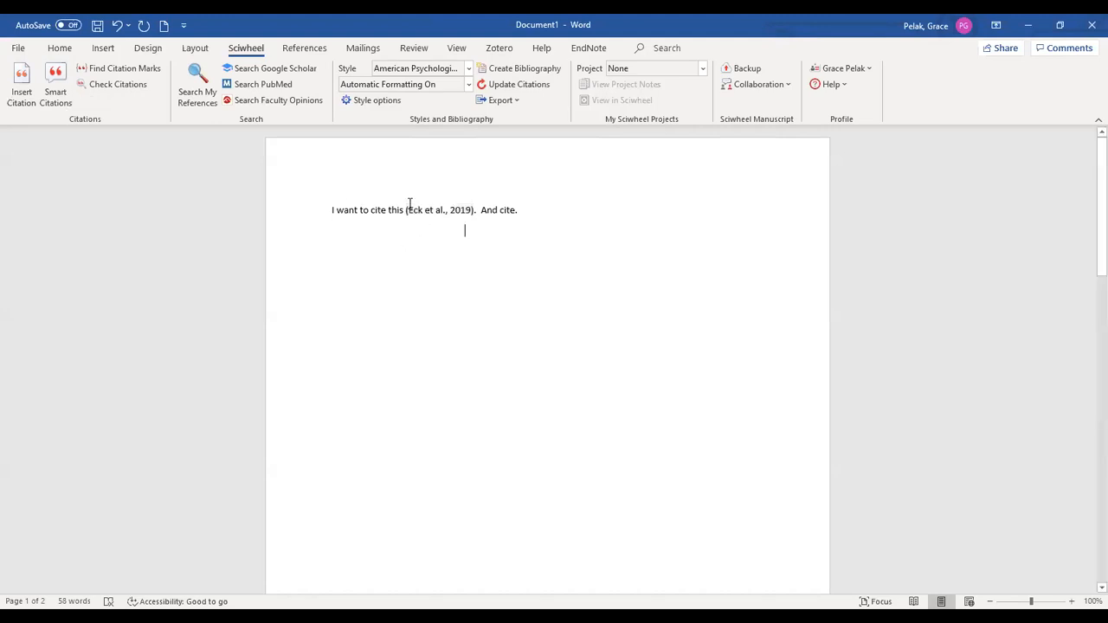
pyautogui.click(415, 211)
pyautogui.click(18, 47)
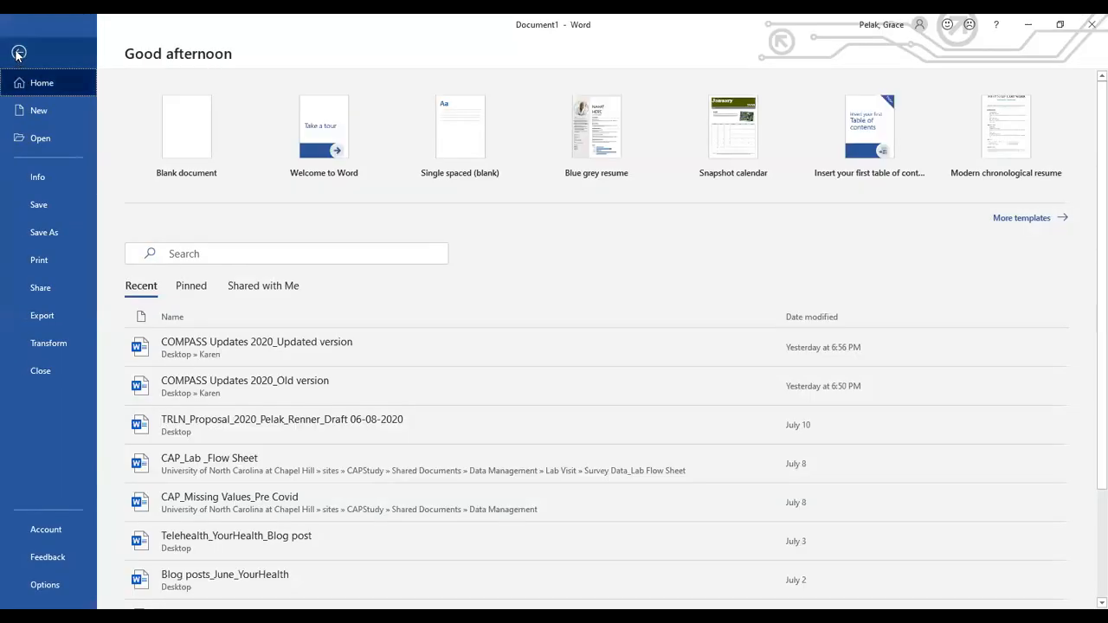
pyautogui.click(18, 52)
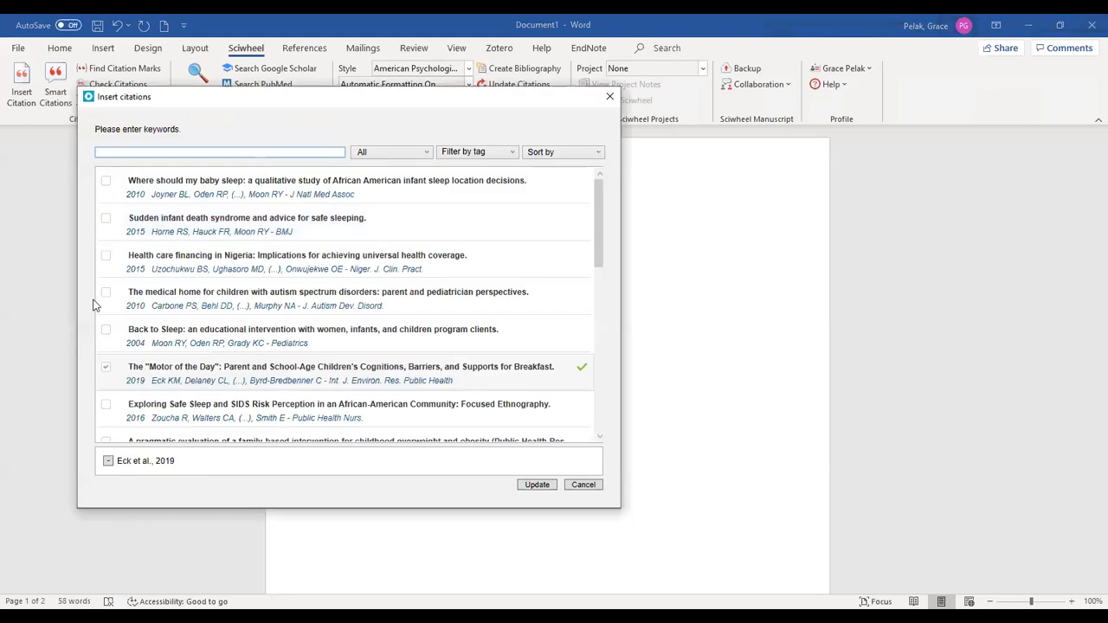
pyautogui.click(105, 329)
pyautogui.click(105, 291)
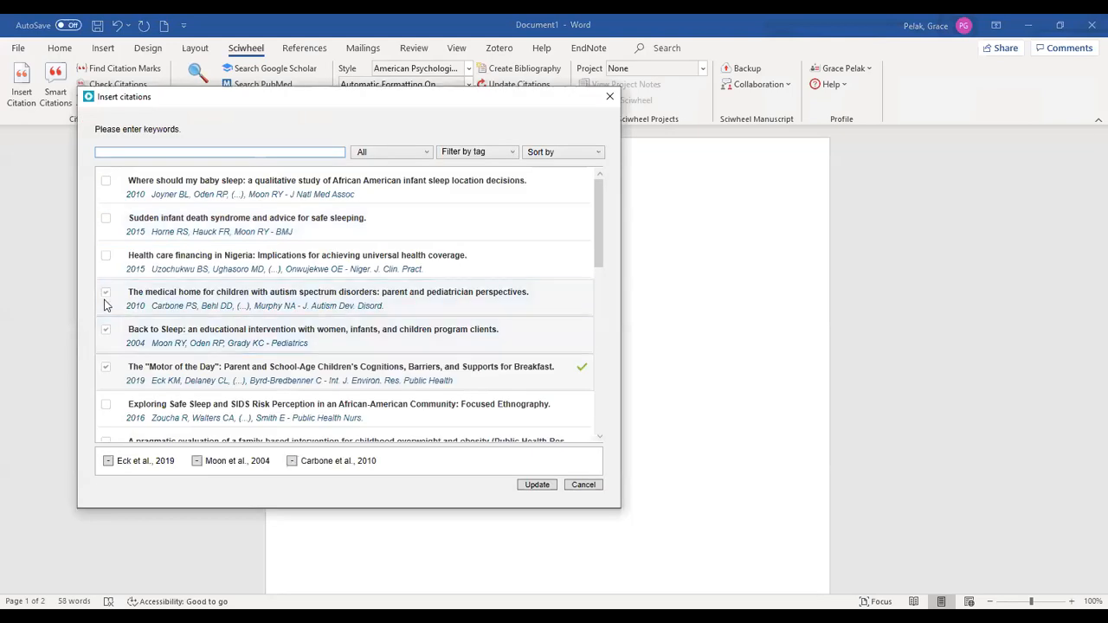
pyautogui.click(108, 461)
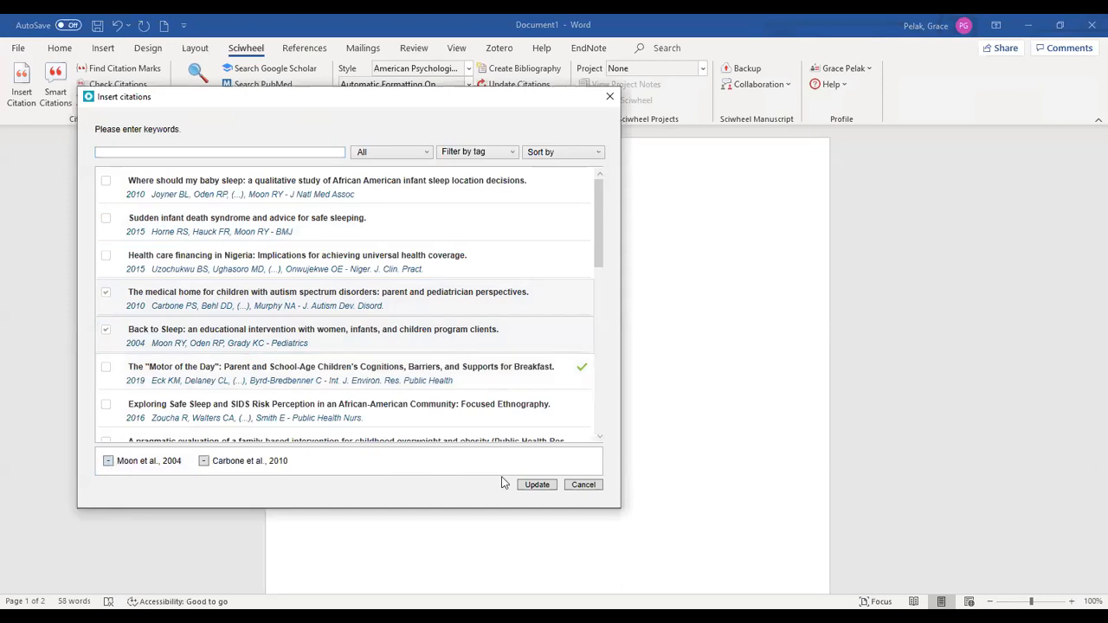
pyautogui.click(535, 485)
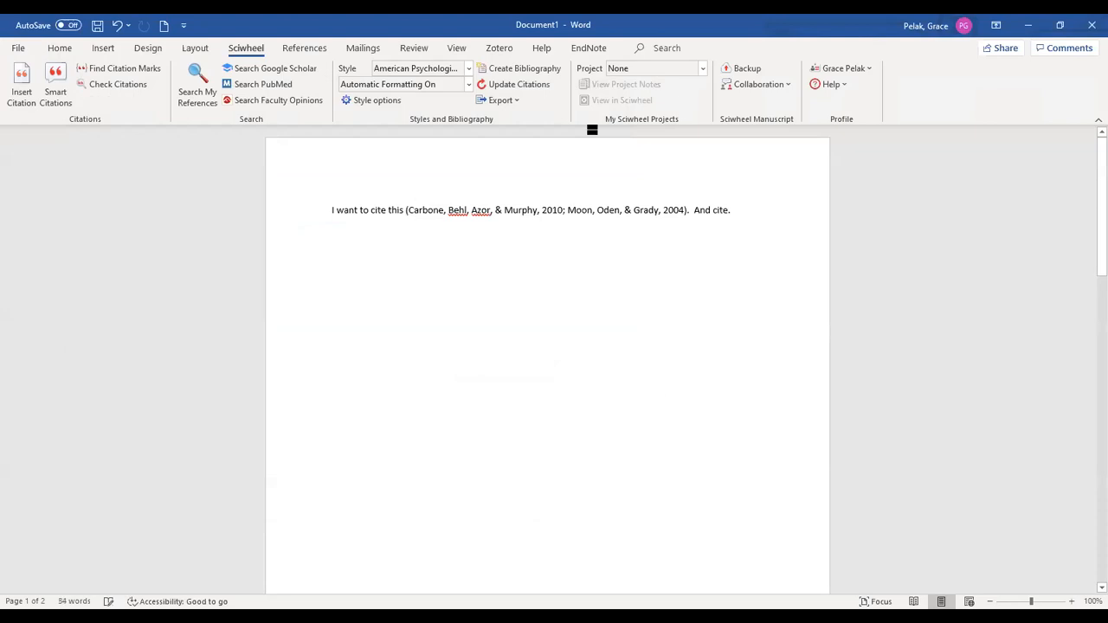
# Step: Check the updated bibliography on the second page and look at the Sciwheel export options, including Google Docs Compatible
pyautogui.scroll(-4, 643, 395)
pyautogui.scroll(-5, 643, 395)
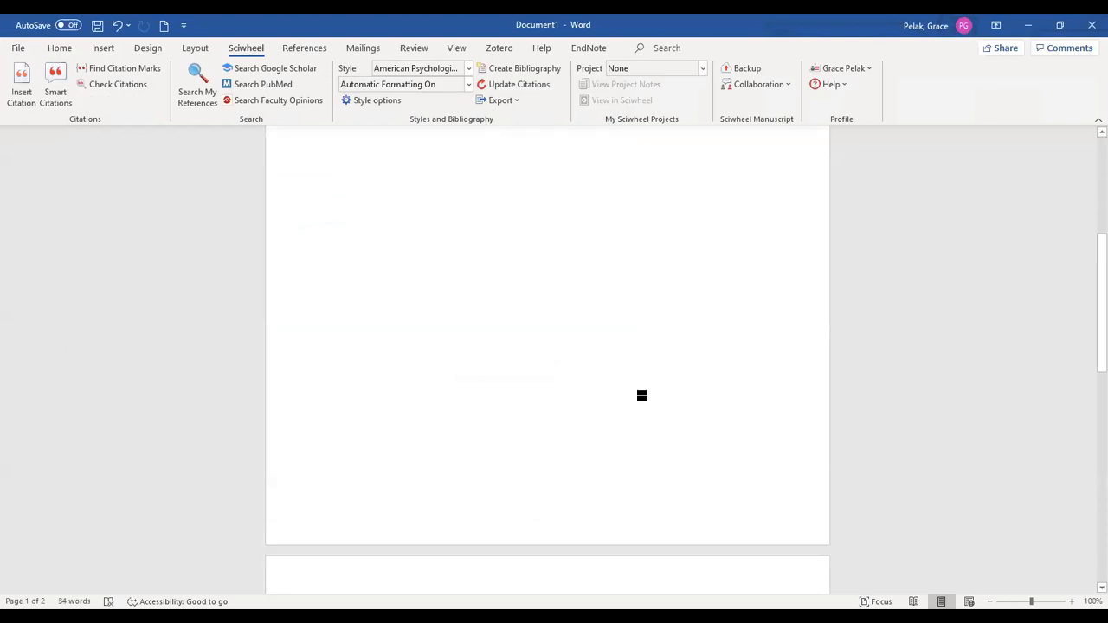
pyautogui.scroll(5, 643, 396)
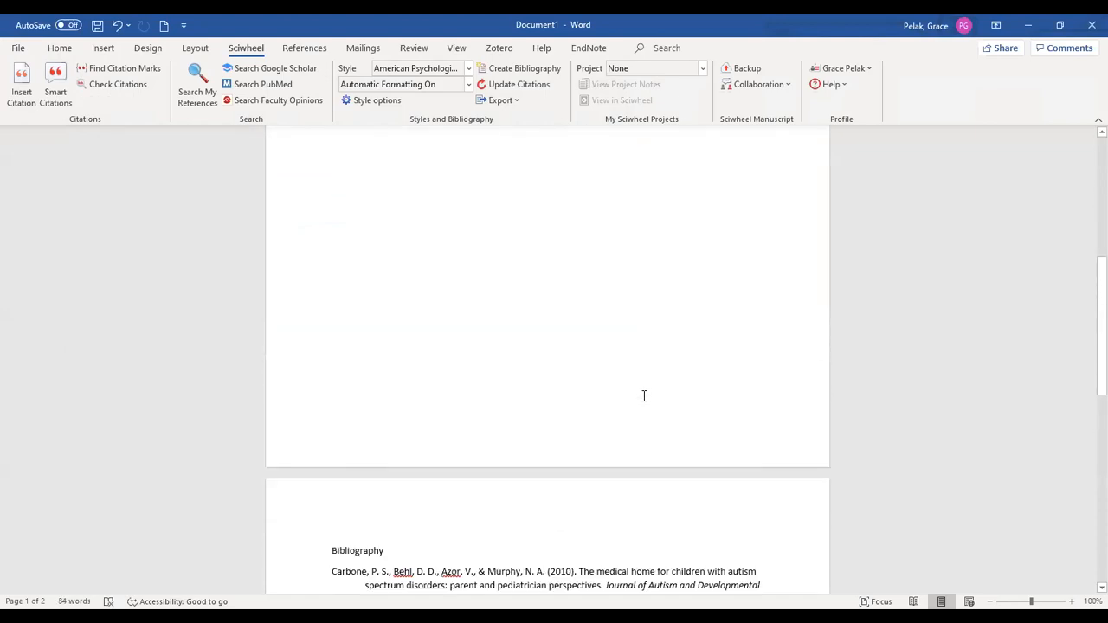
pyautogui.scroll(4, 643, 396)
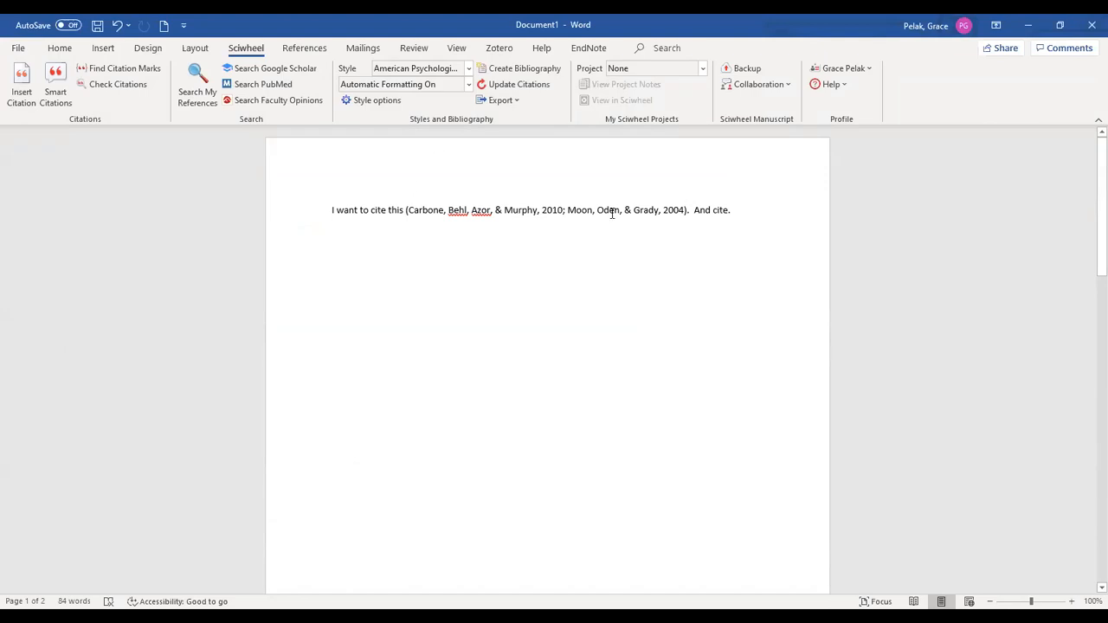
pyautogui.click(503, 98)
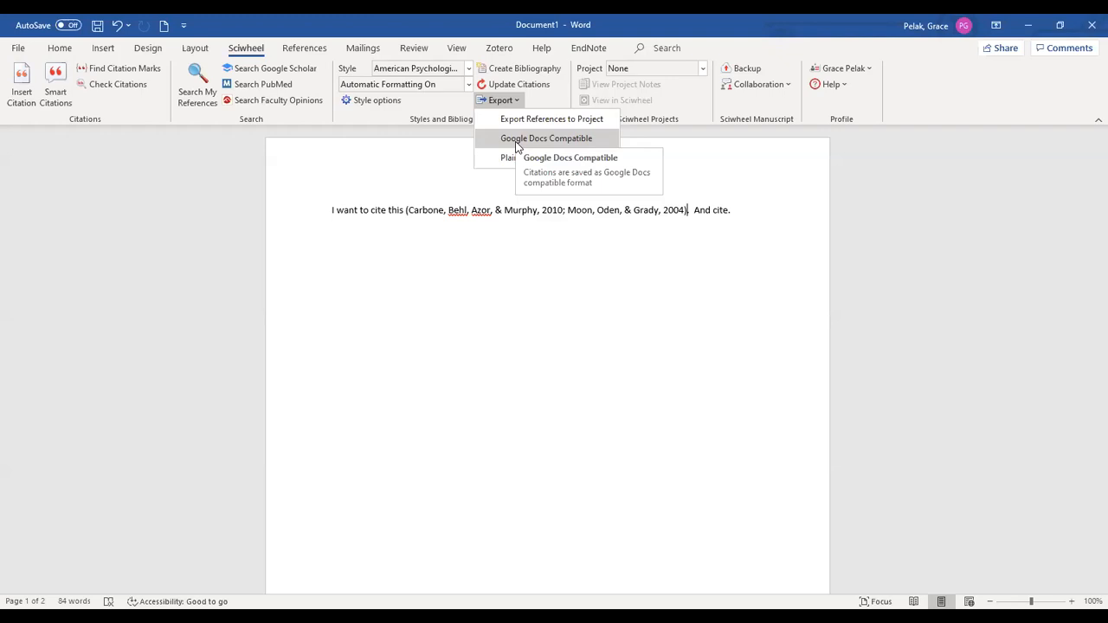
pyautogui.click(419, 215)
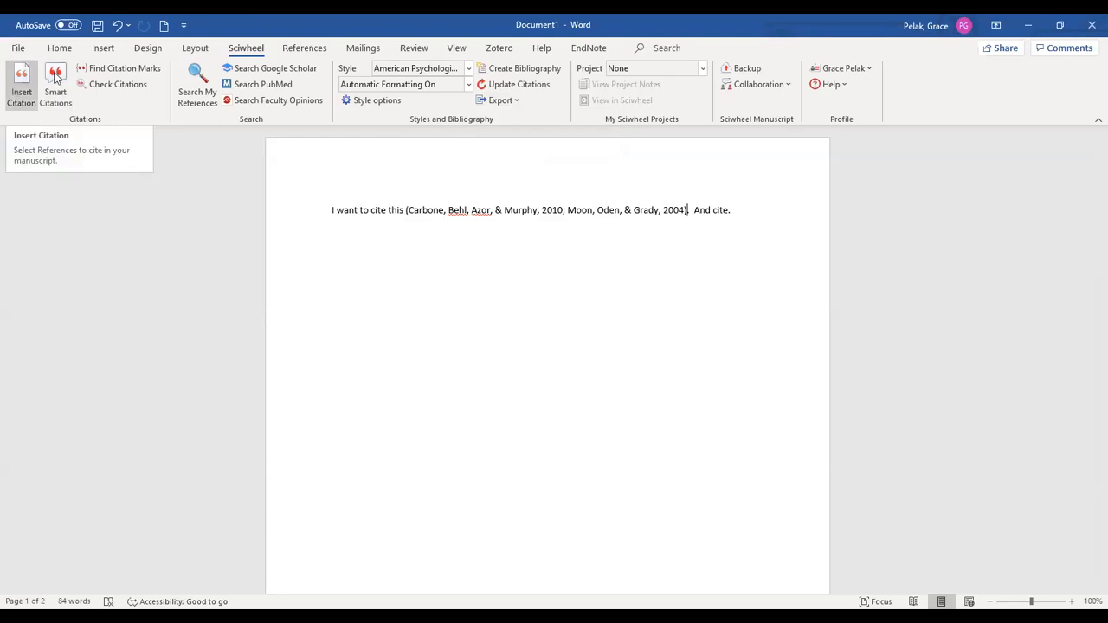
# Step: Cite the 2018 "History of influenza pandemics in China" reference from the reference library after "And cite", with a space before the citation
pyautogui.click(183, 110)
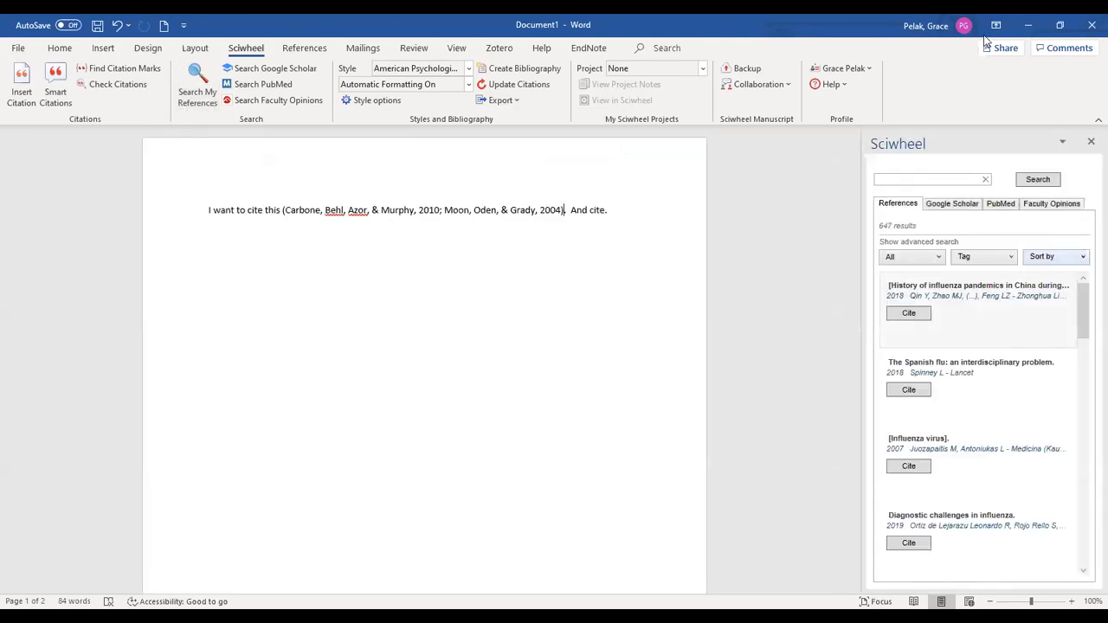
pyautogui.click(605, 209)
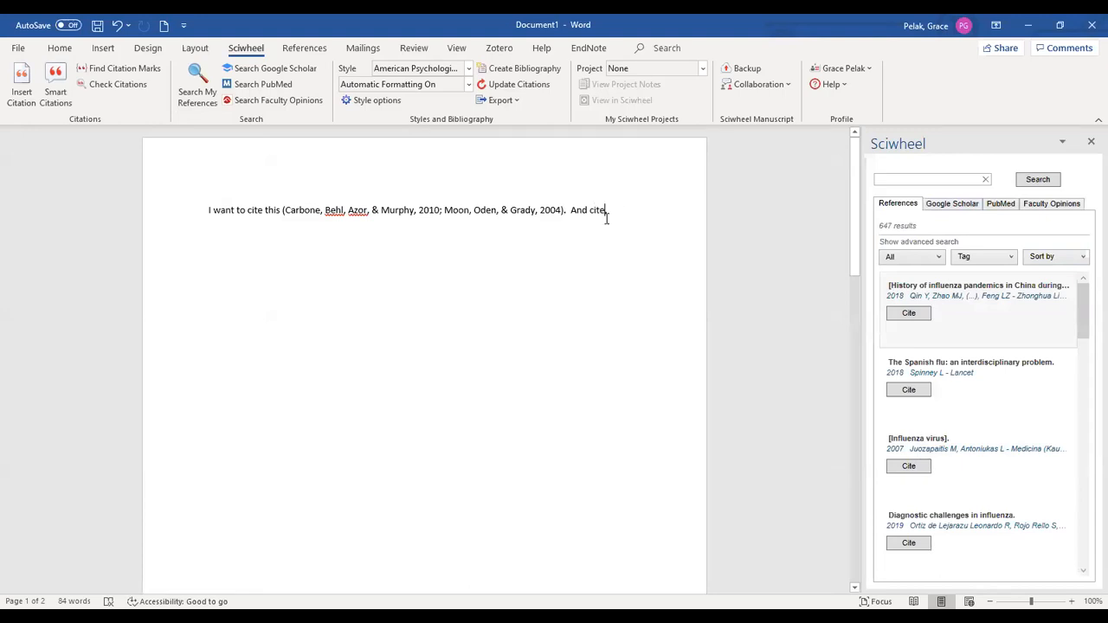
pyautogui.click(907, 314)
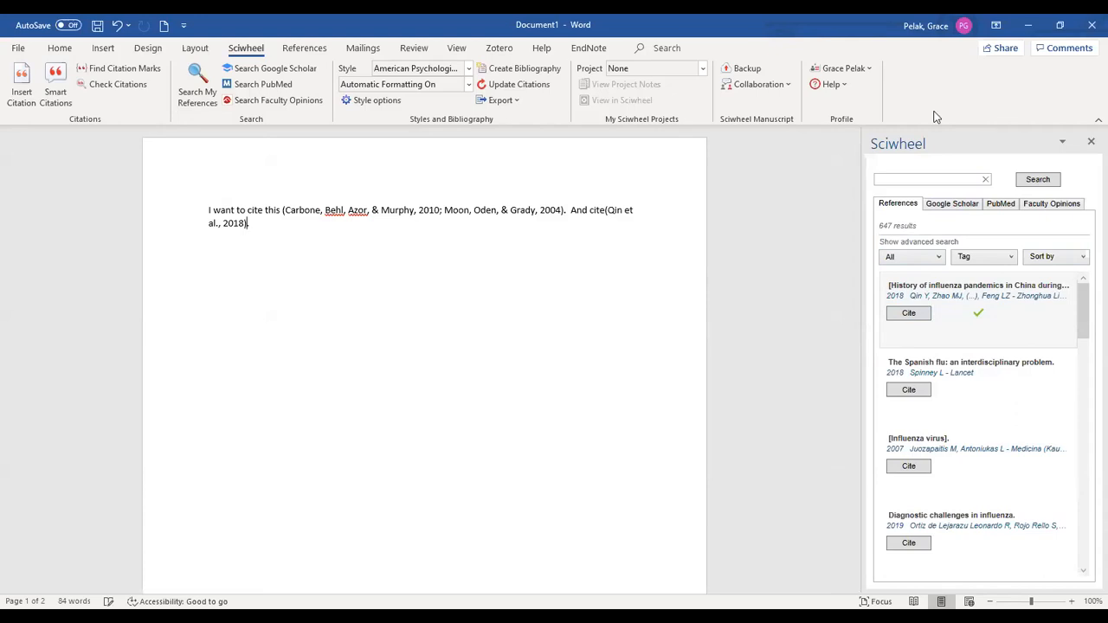
pyautogui.click(606, 209)
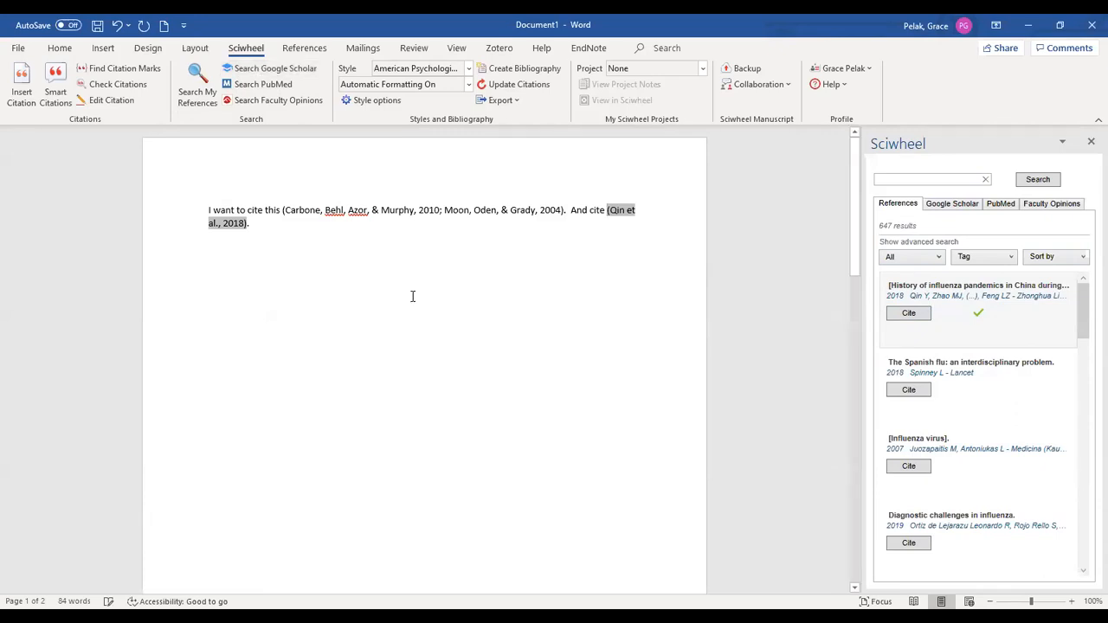
pyautogui.scroll(-2, 412, 296)
pyautogui.scroll(2, 412, 296)
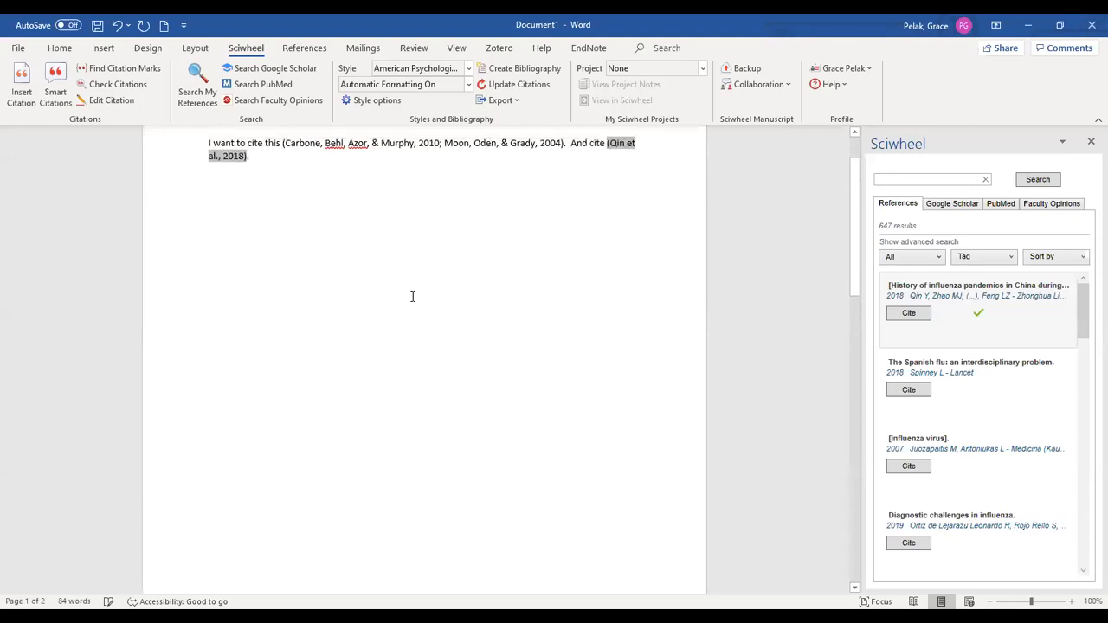
pyautogui.scroll(1, 412, 296)
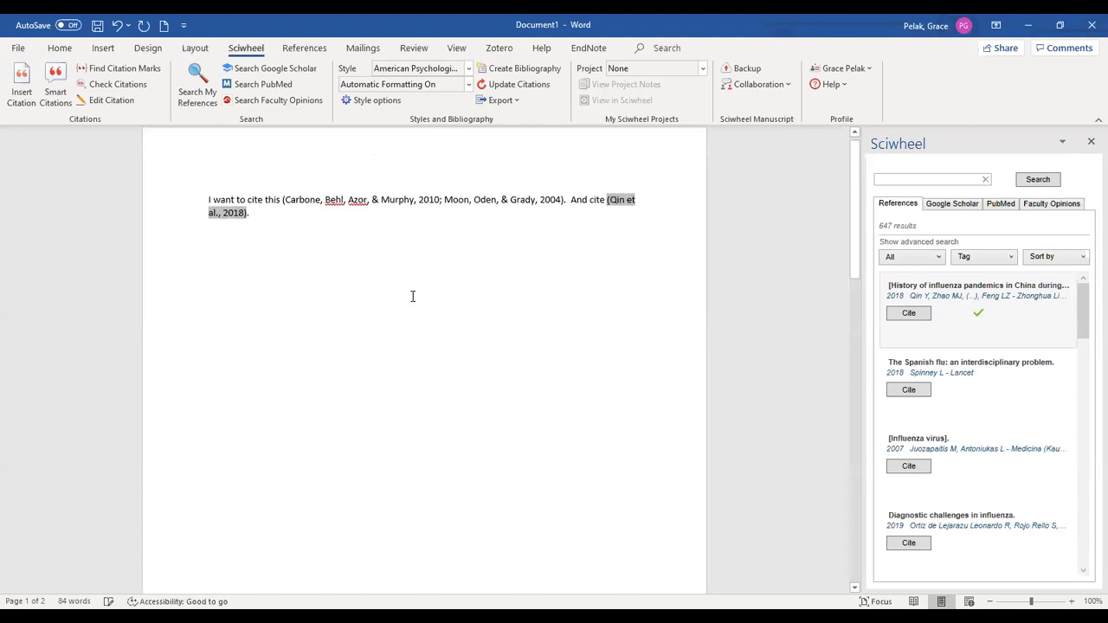